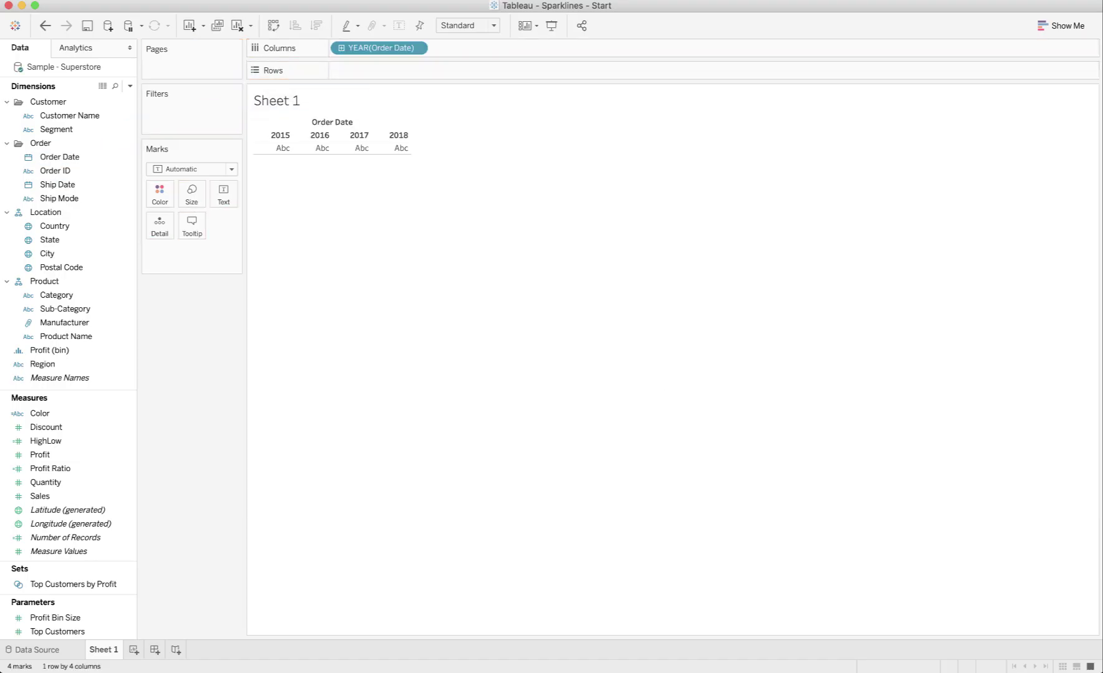
Step: Make Order Date continuous Month, plot SUM(Sales) on Rows, and split it by Category
left_click(416, 48)
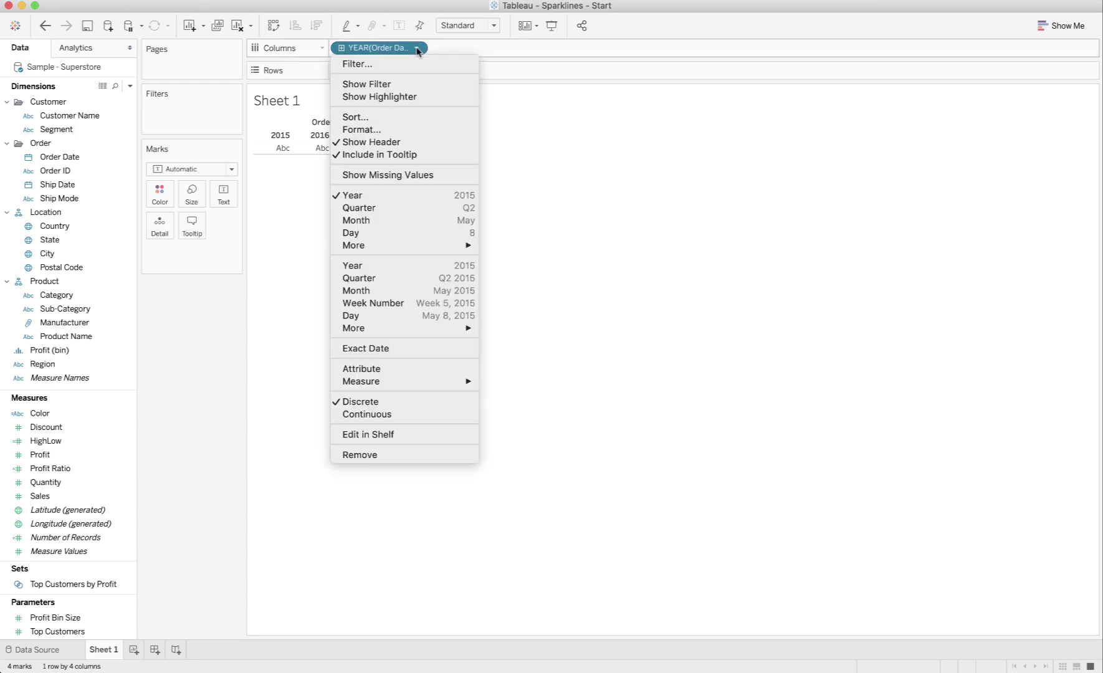
left_click(419, 291)
left_click_drag(40, 496, 431, 73)
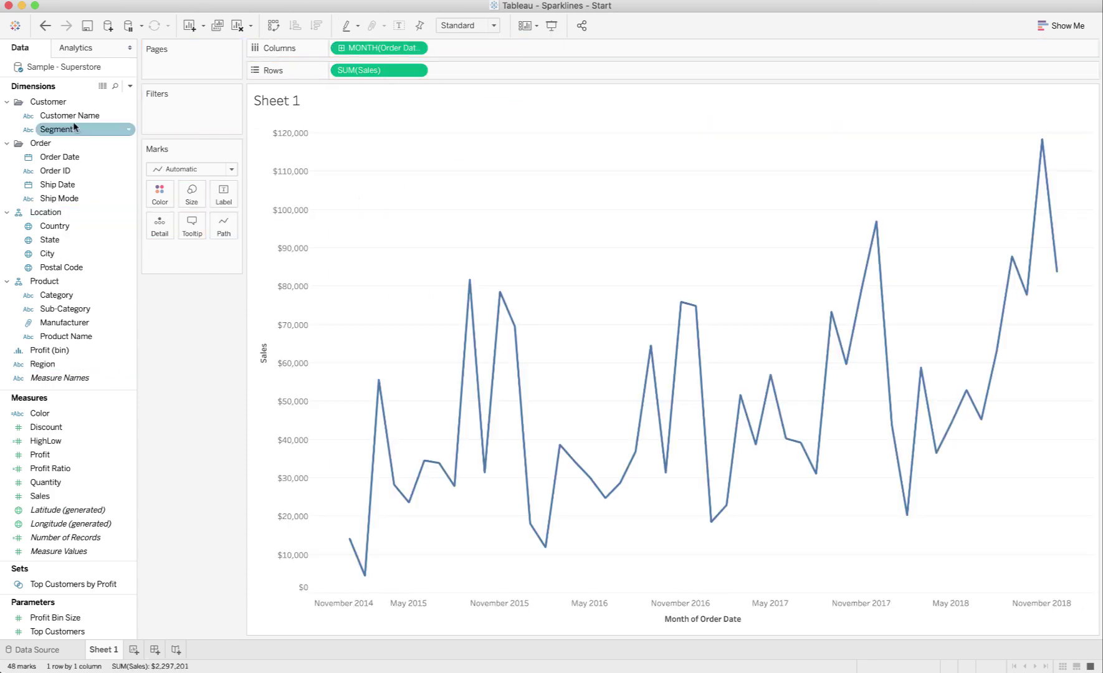
left_click_drag(69, 295, 334, 70)
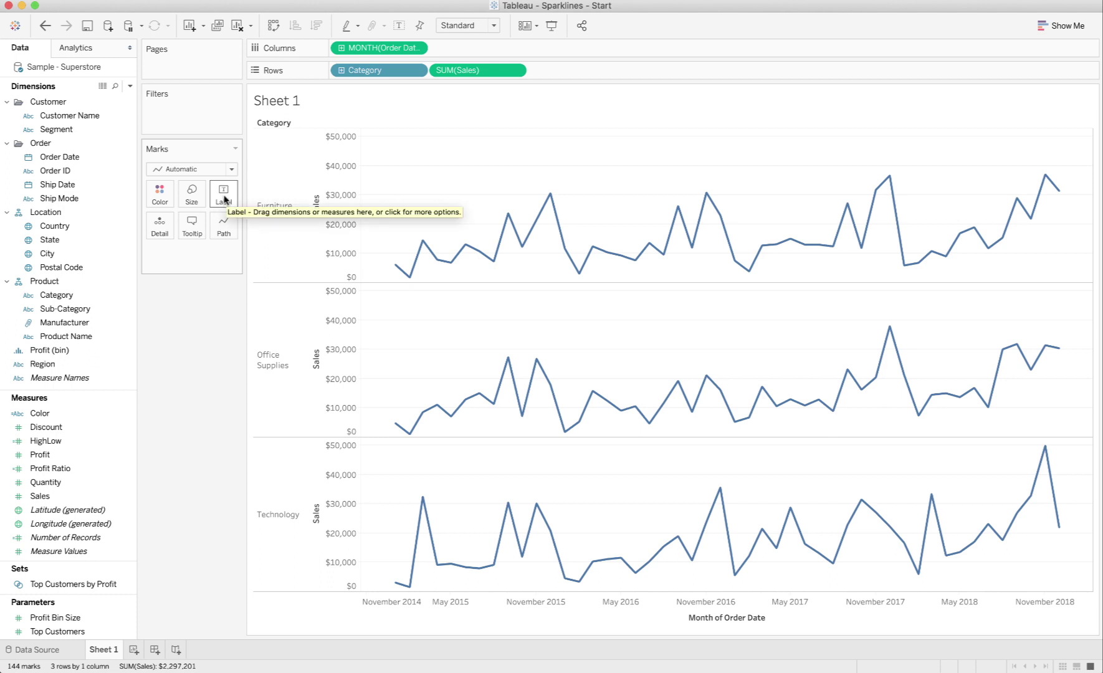
Step: Set mark labels to Min/Max only, preview them, then leave Show mark labels unticked
left_click(224, 198)
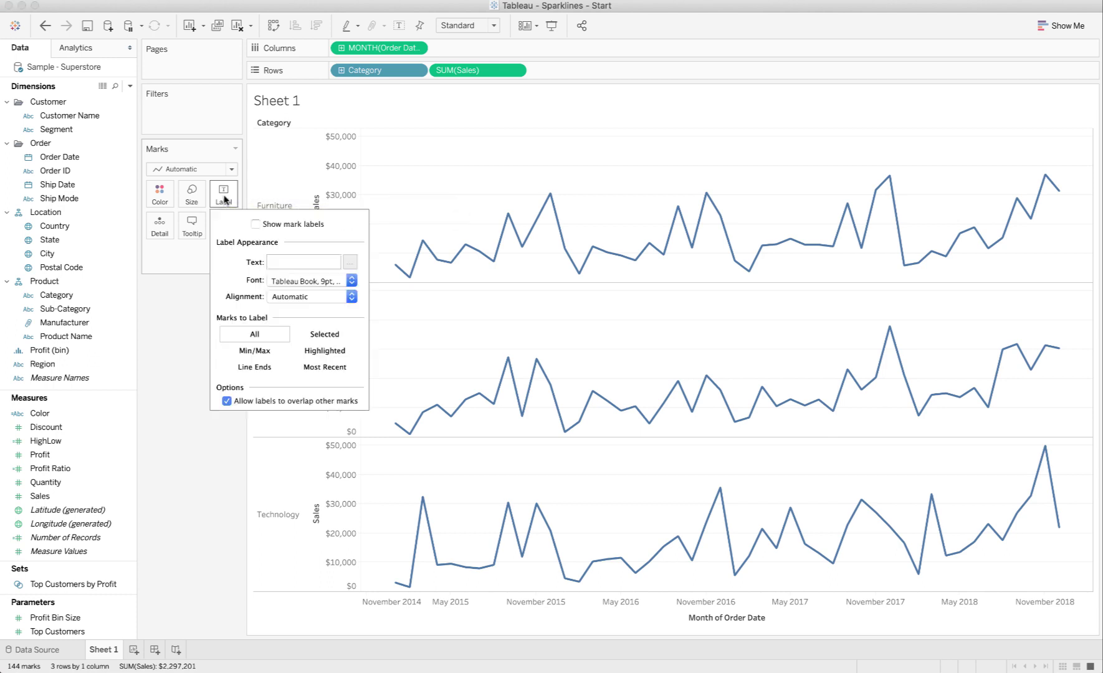
left_click(254, 352)
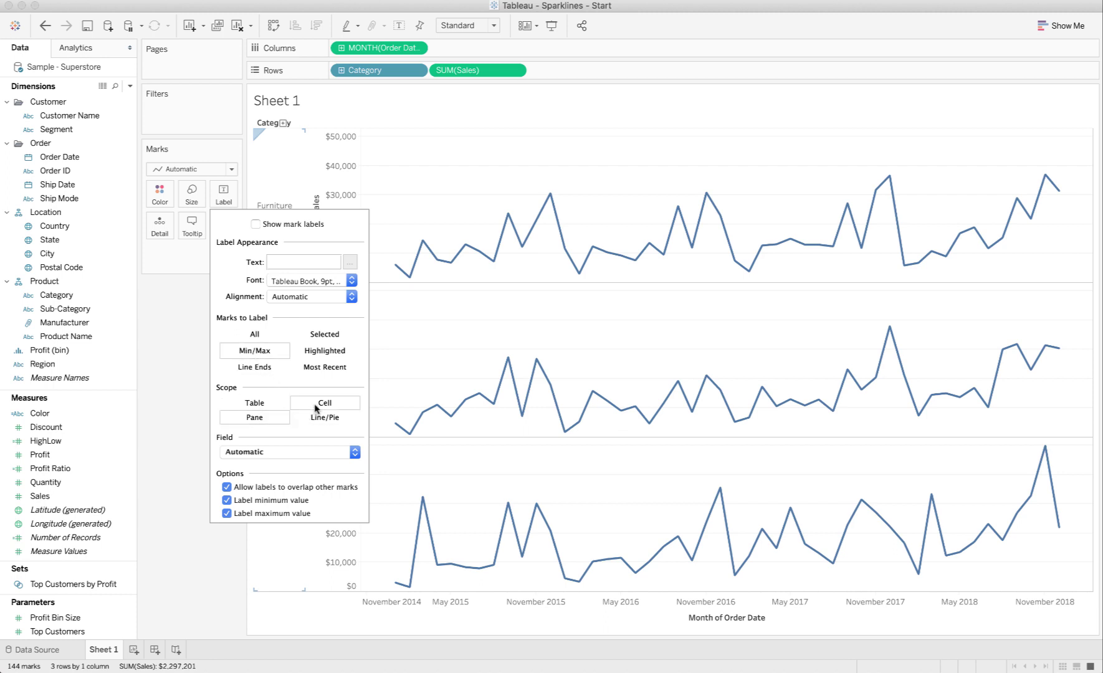
left_click(254, 224)
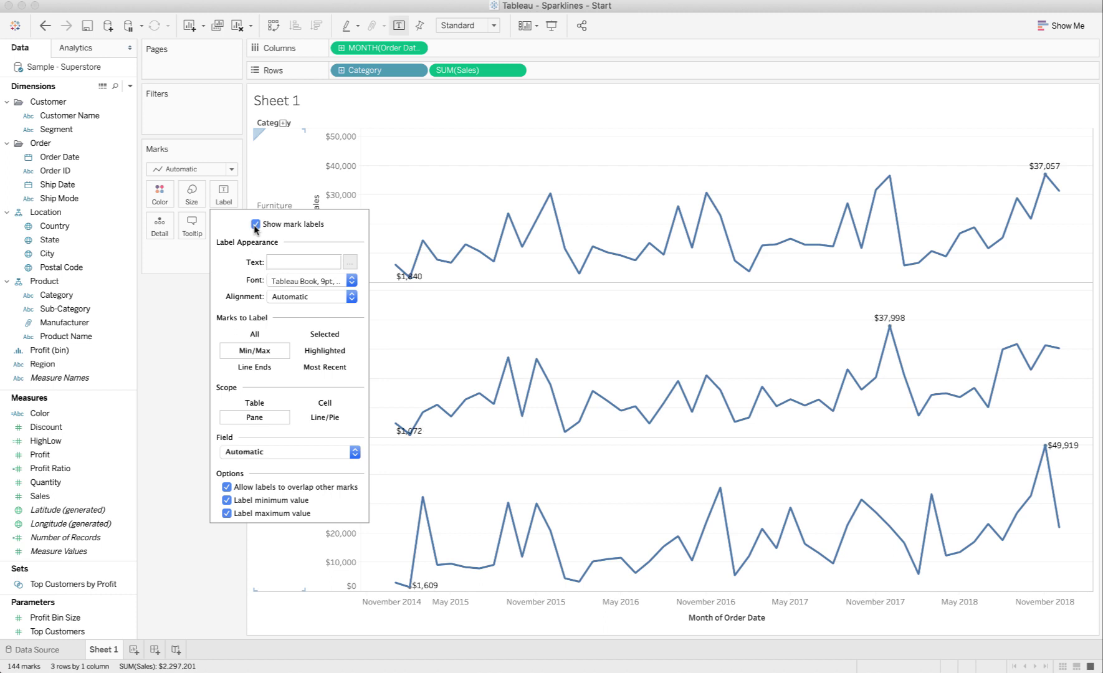
mouse_move(1051, 169)
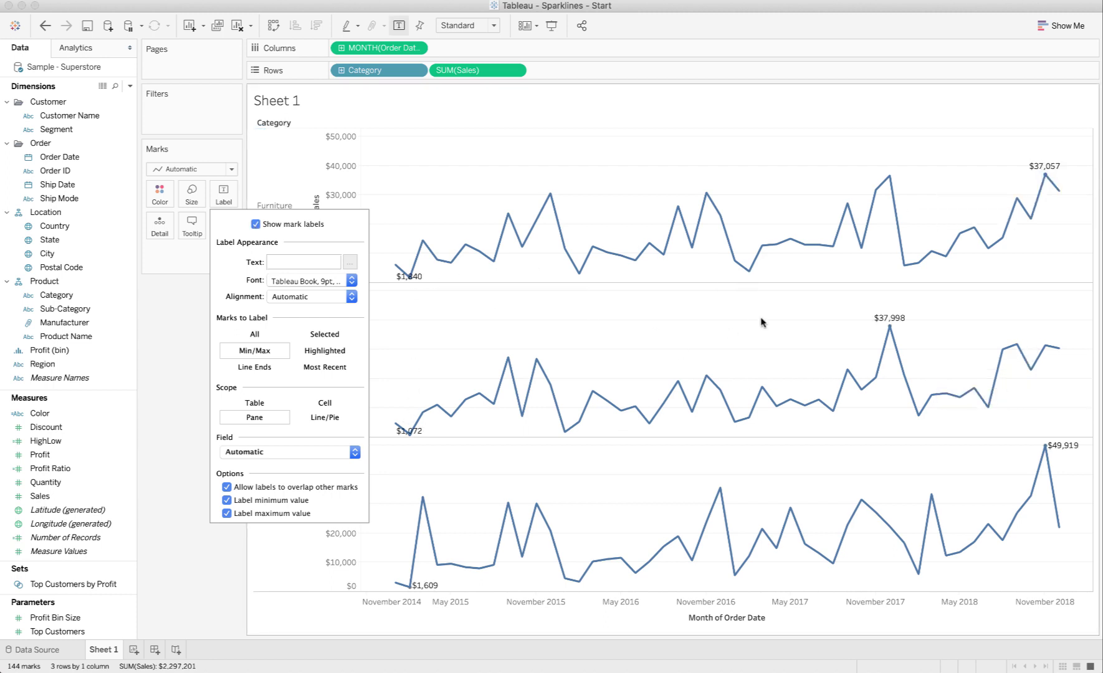
mouse_move(453, 569)
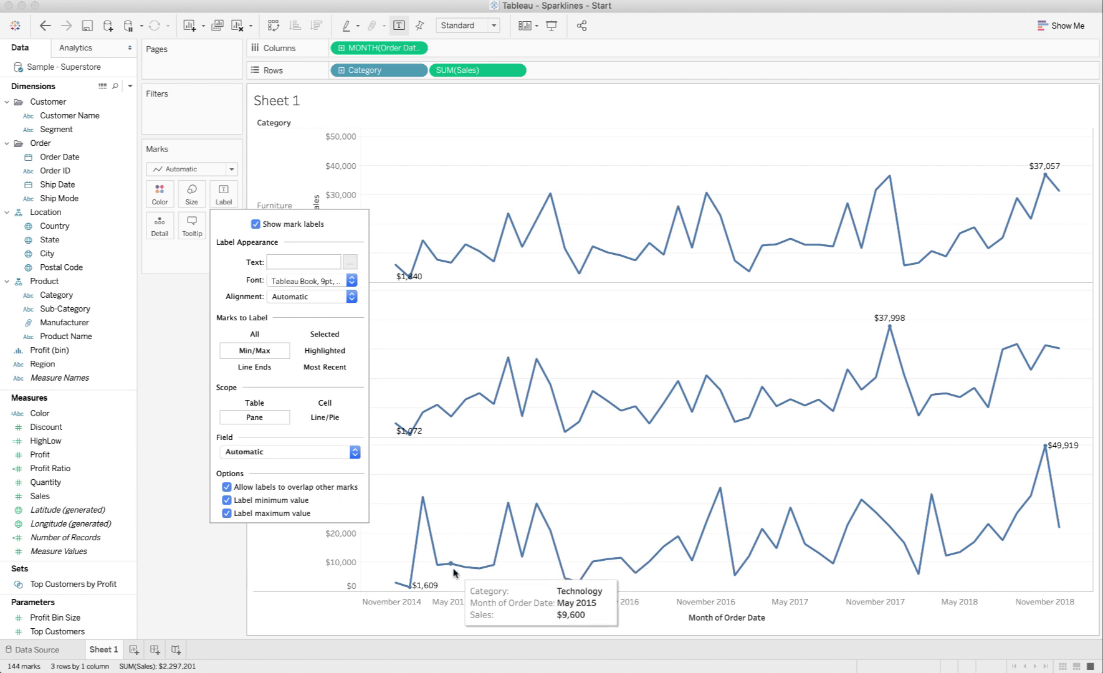
left_click(255, 225)
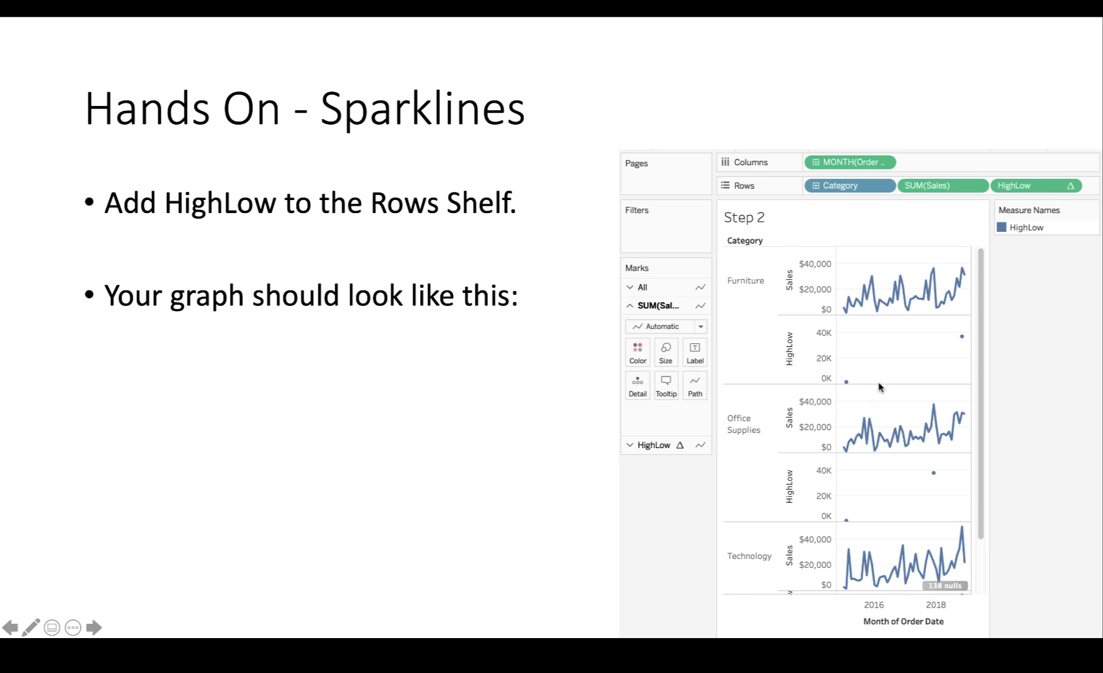
Step: Advance to the dual axis slide, then leave the slideshow and return to Tableau
left_click(878, 387)
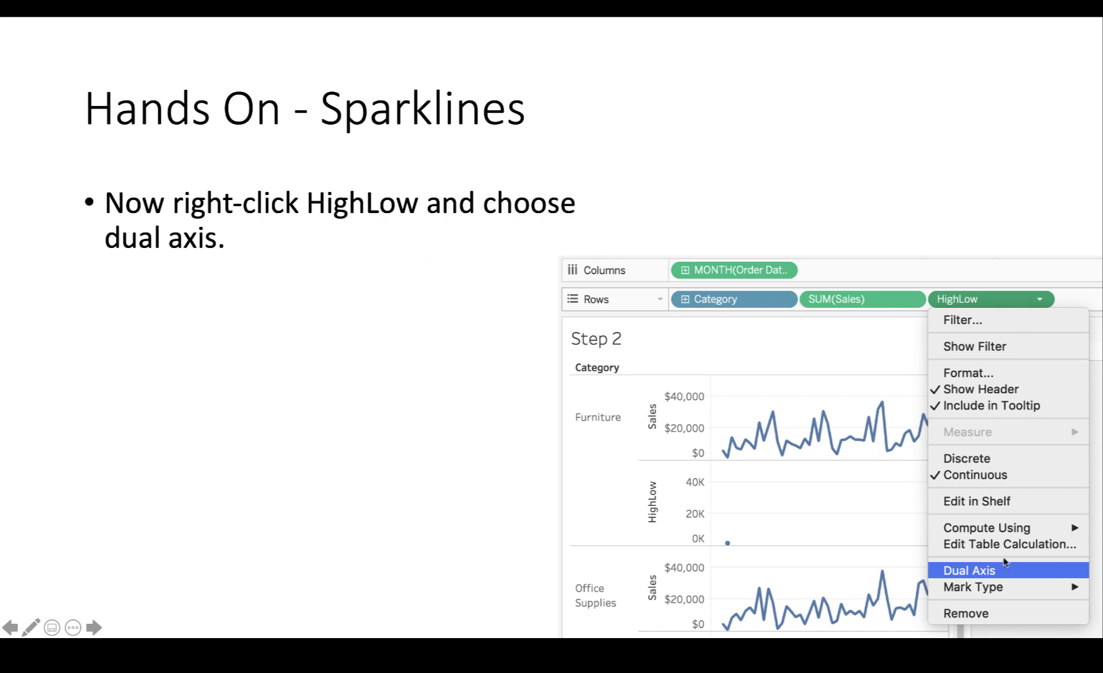
key("super+Tab")
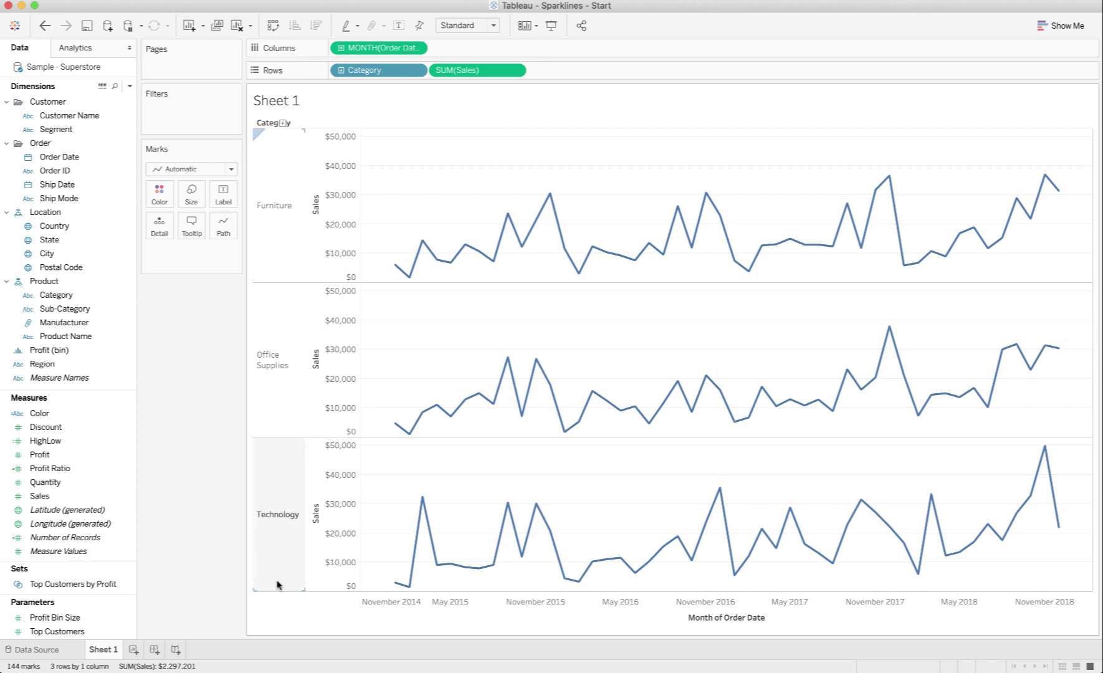
Step: Place the HighLow measure on Rows right after SUM(Sales)
left_click(44, 441)
mouse_move(45, 444)
left_mouse_down()
mouse_move(552, 147)
mouse_move(588, 93)
mouse_move(583, 70)
left_mouse_up()
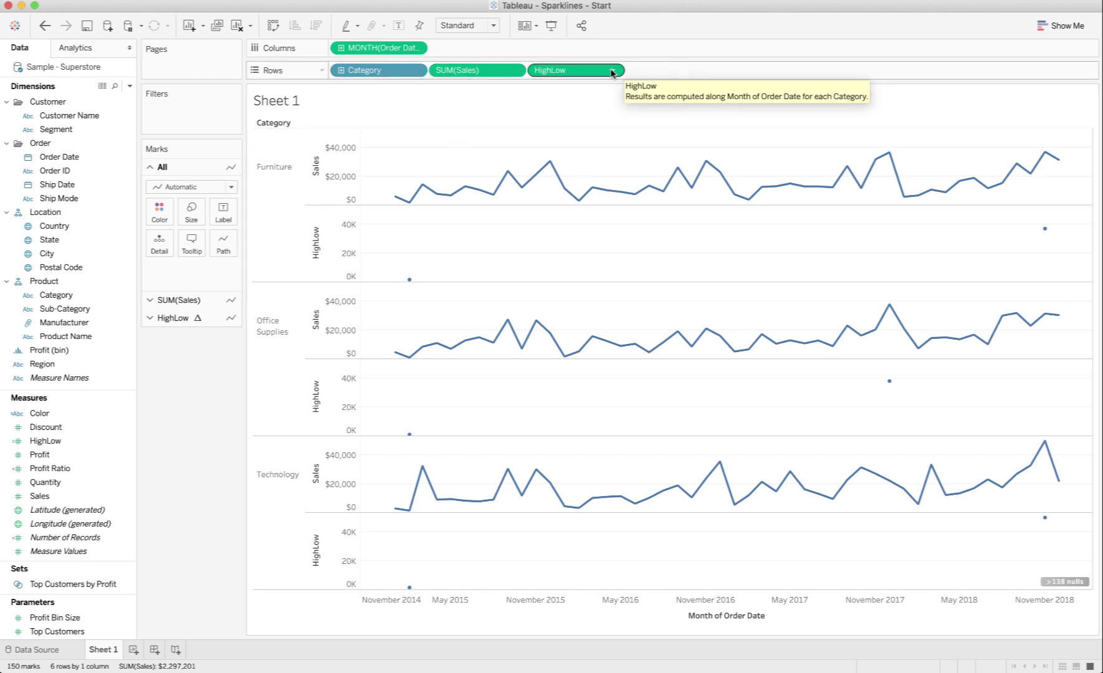
Step: Turn the HighLow pill into a Dual Axis with SUM(Sales) so its dots overlay each line
left_click(612, 71)
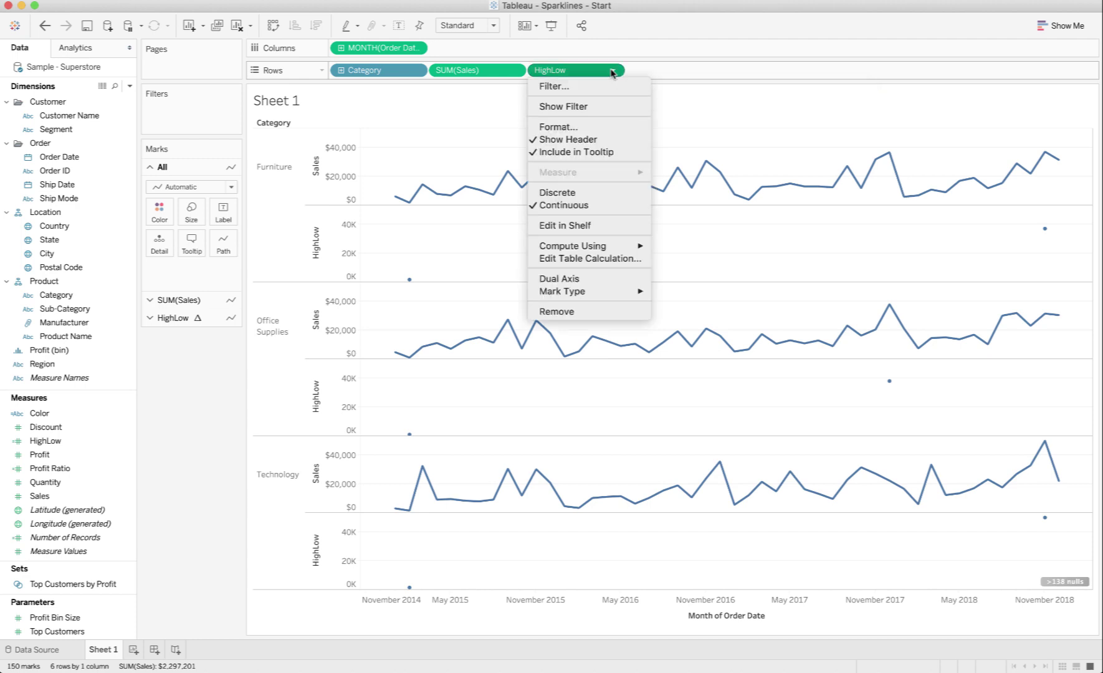
left_click(602, 284)
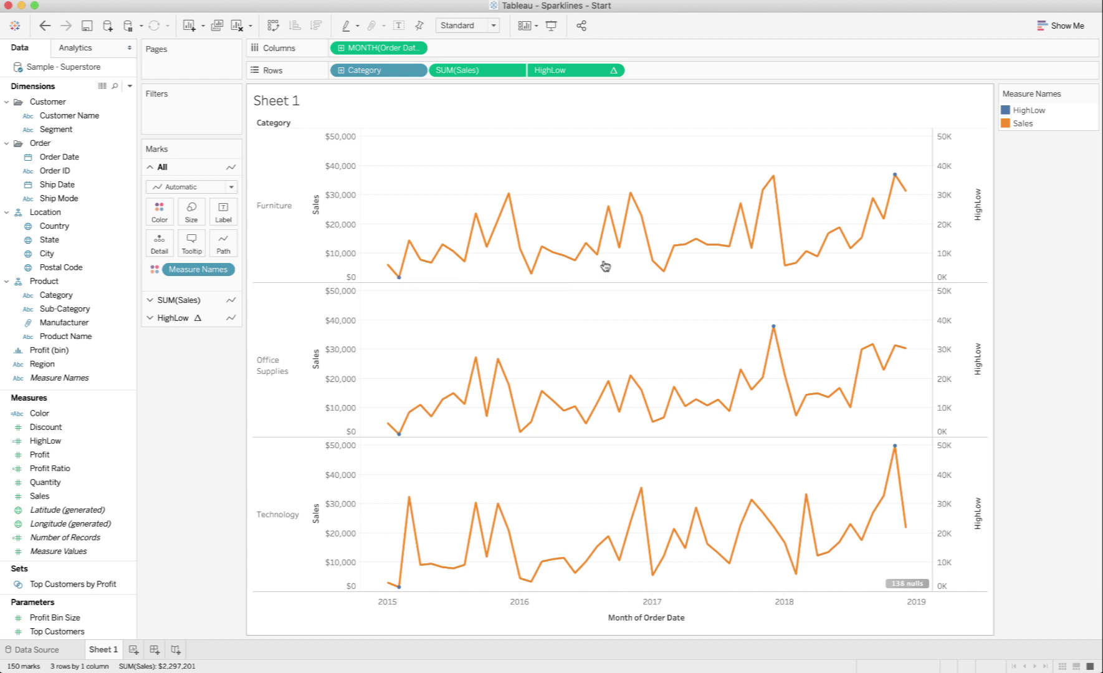
mouse_move(896, 181)
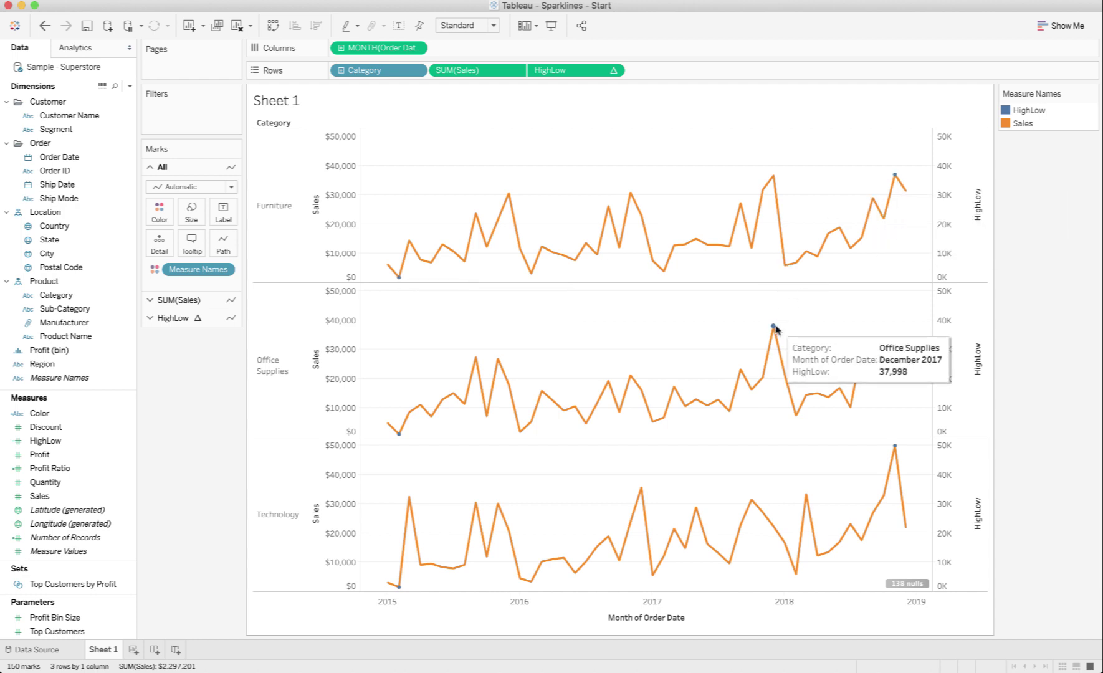
mouse_move(898, 495)
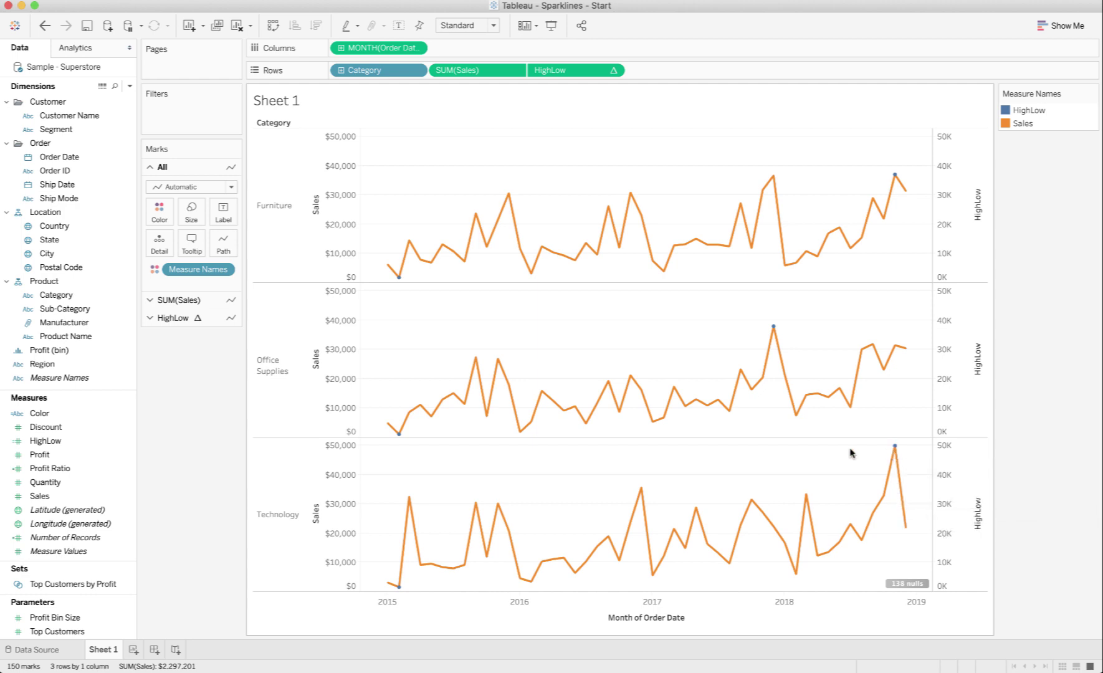
mouse_move(433, 578)
mouse_move(801, 393)
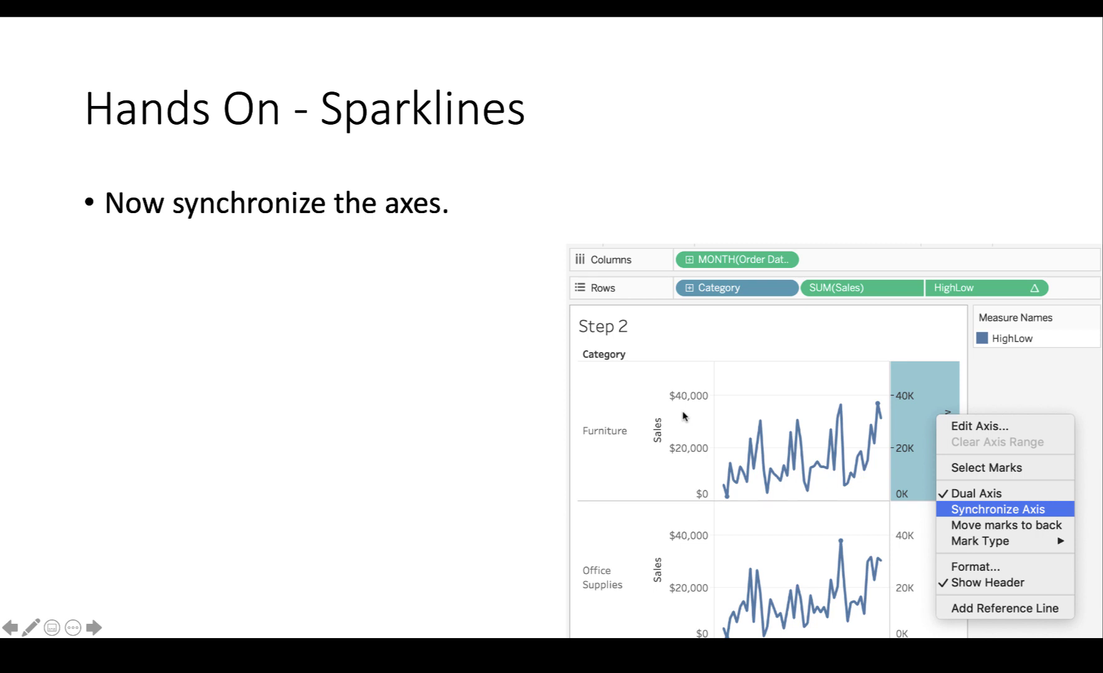
Step: Advance past the 'Now synchronize the axes' instruction slide
key("Right")
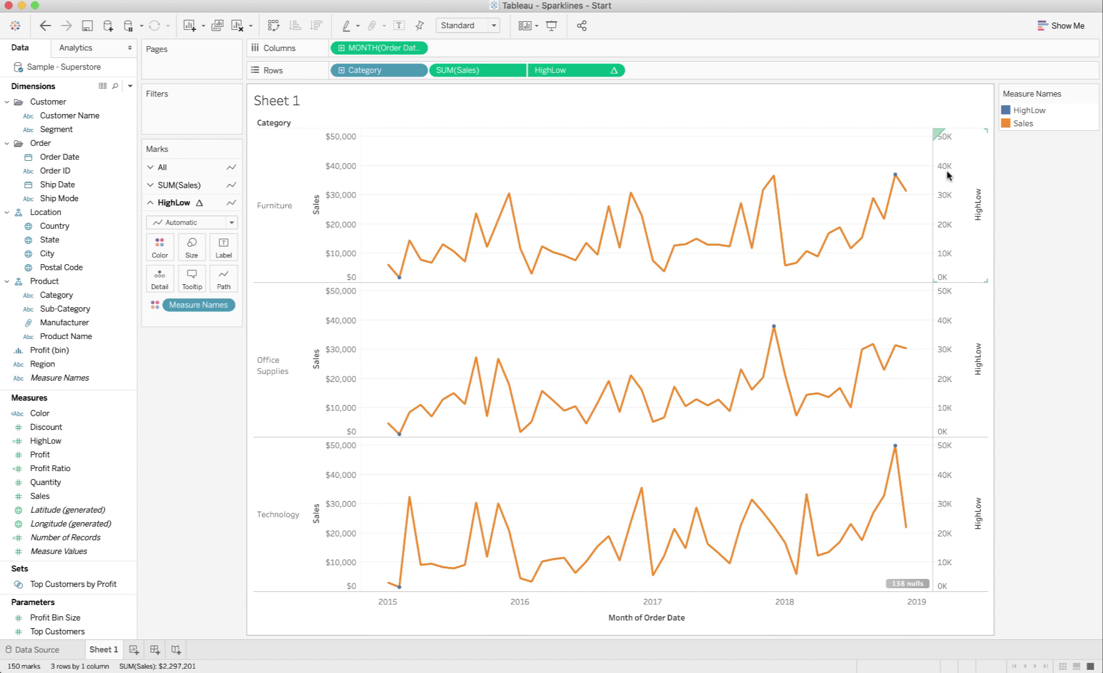
Step: Synchronize the Furniture HighLow axis with Sales, then check the Office Supplies axis menu
right_click(955, 199)
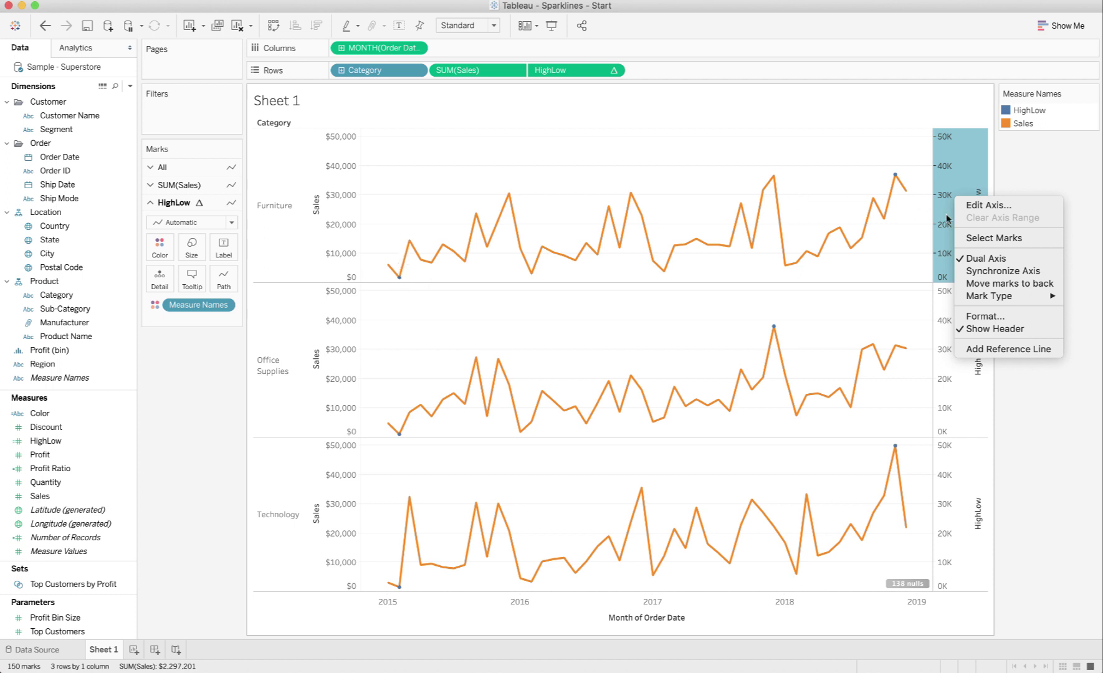
left_click(975, 270)
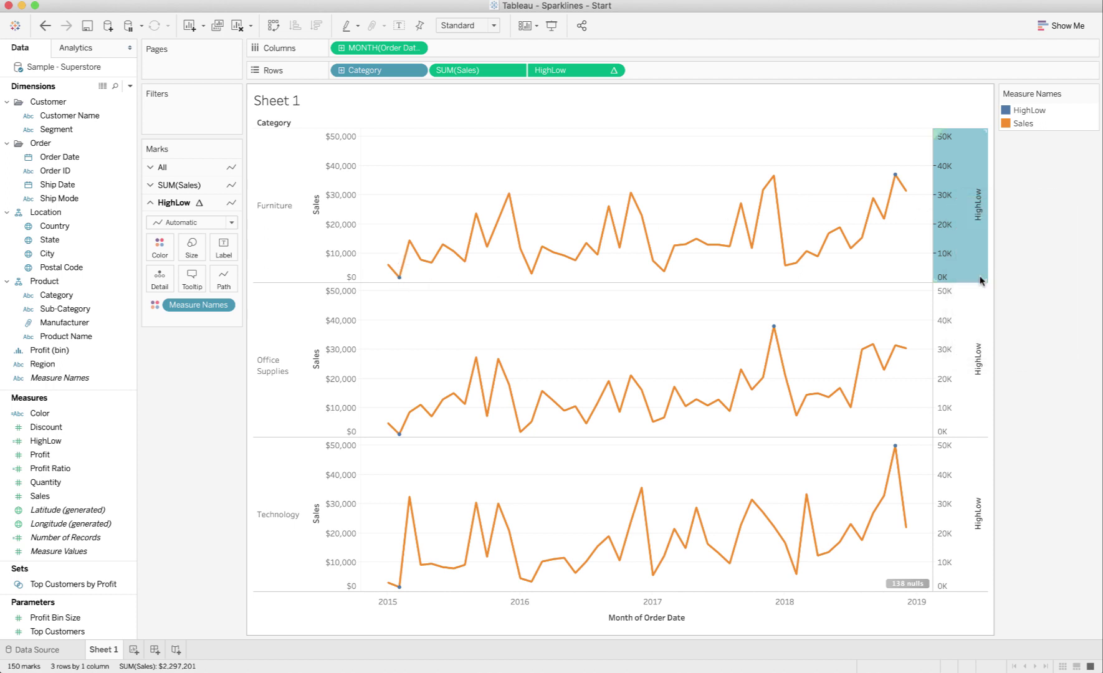
right_click(961, 314)
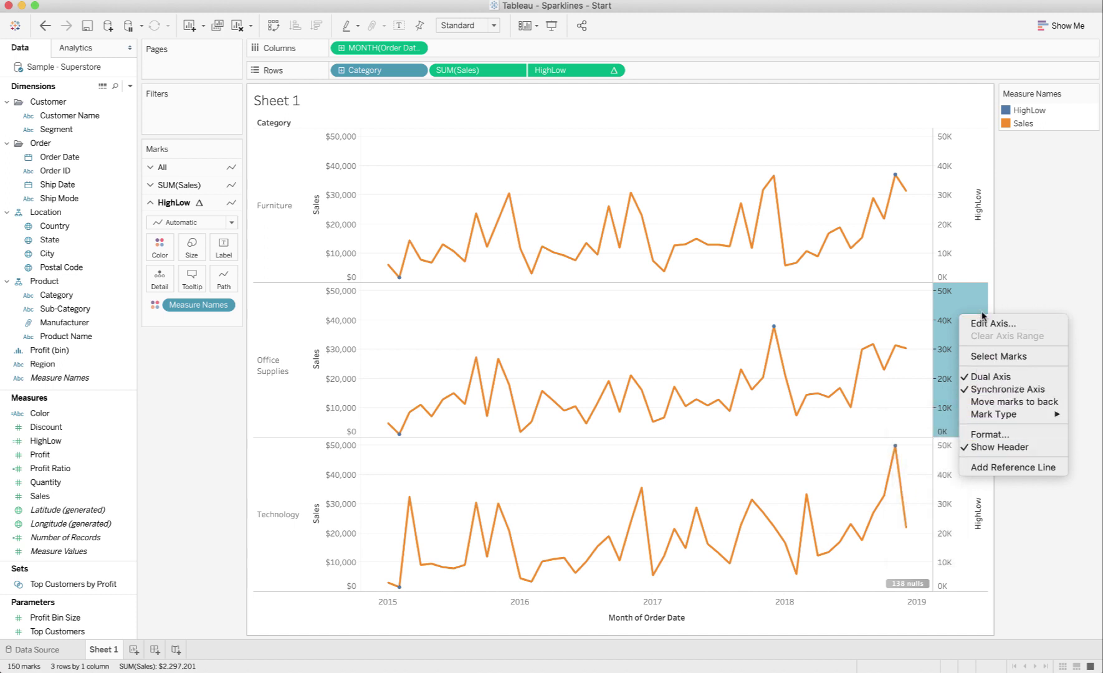
left_click(956, 189)
left_click(946, 184)
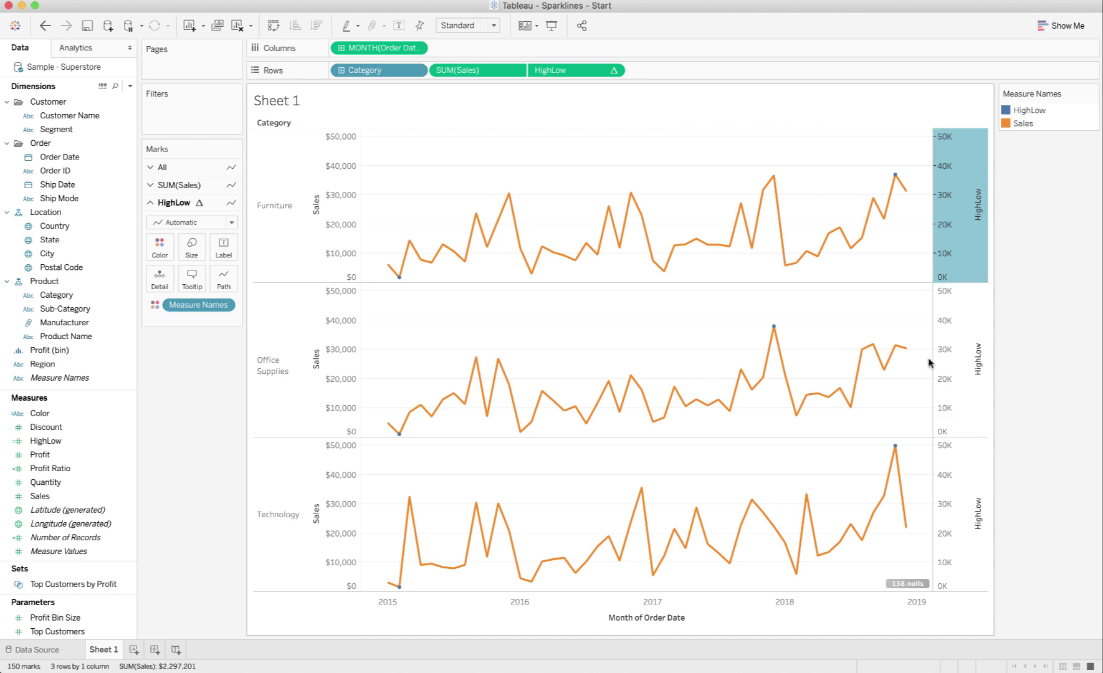
mouse_move(780, 328)
mouse_move(893, 471)
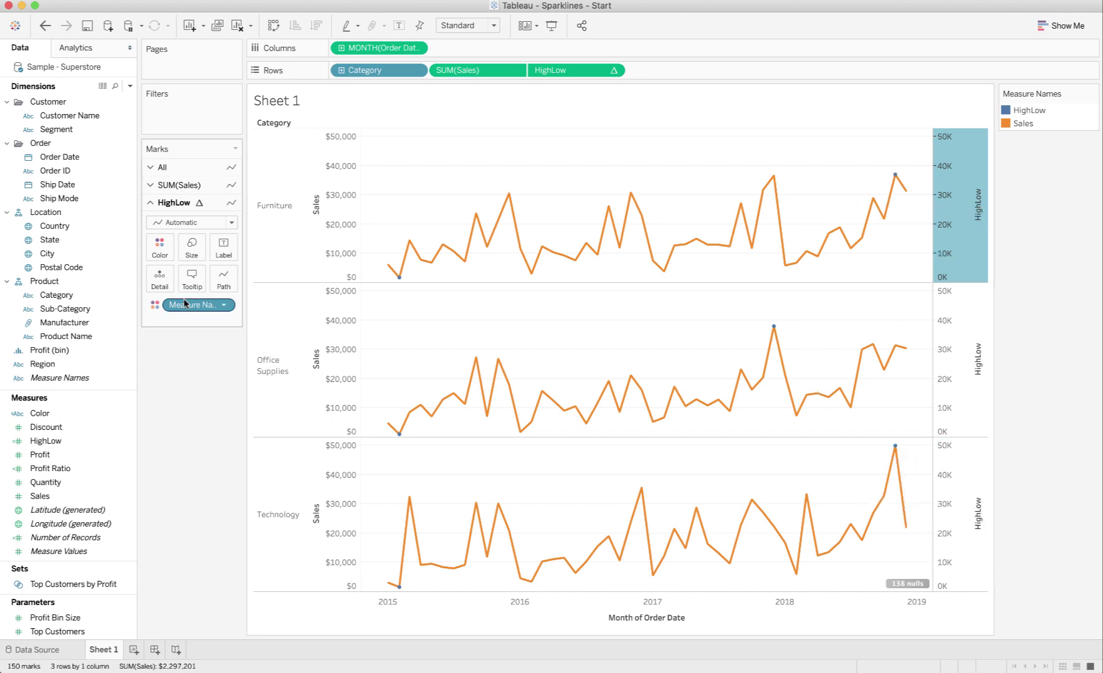
mouse_move(887, 208)
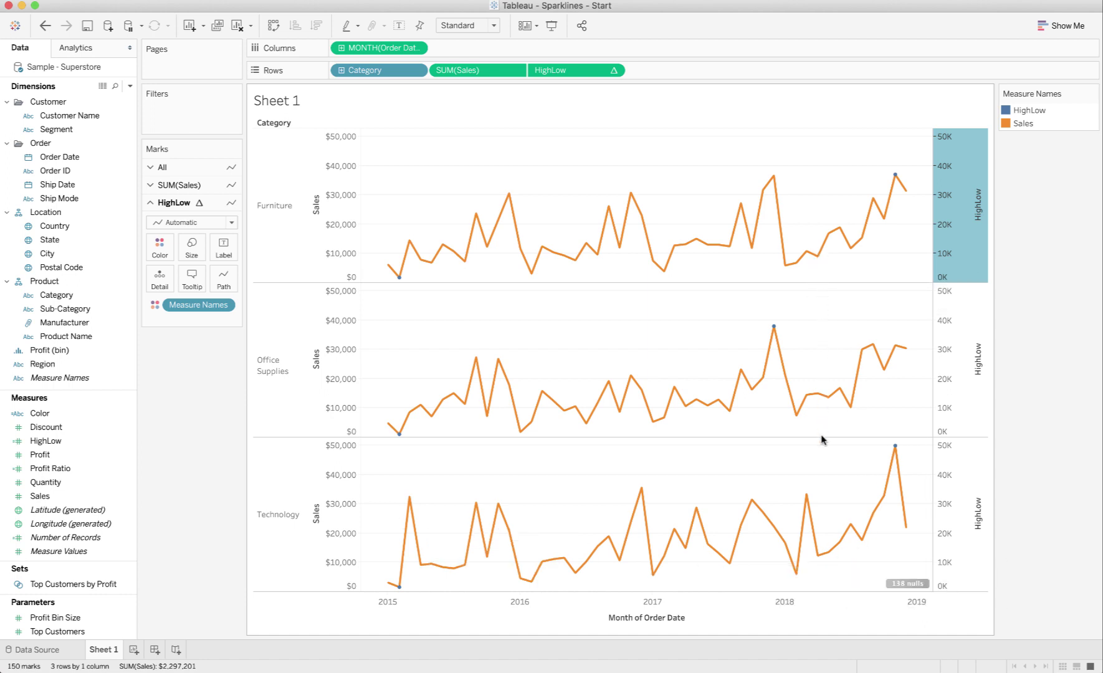
Step: Edit the HighLow axis to use independent axis ranges for each row
right_click(964, 195)
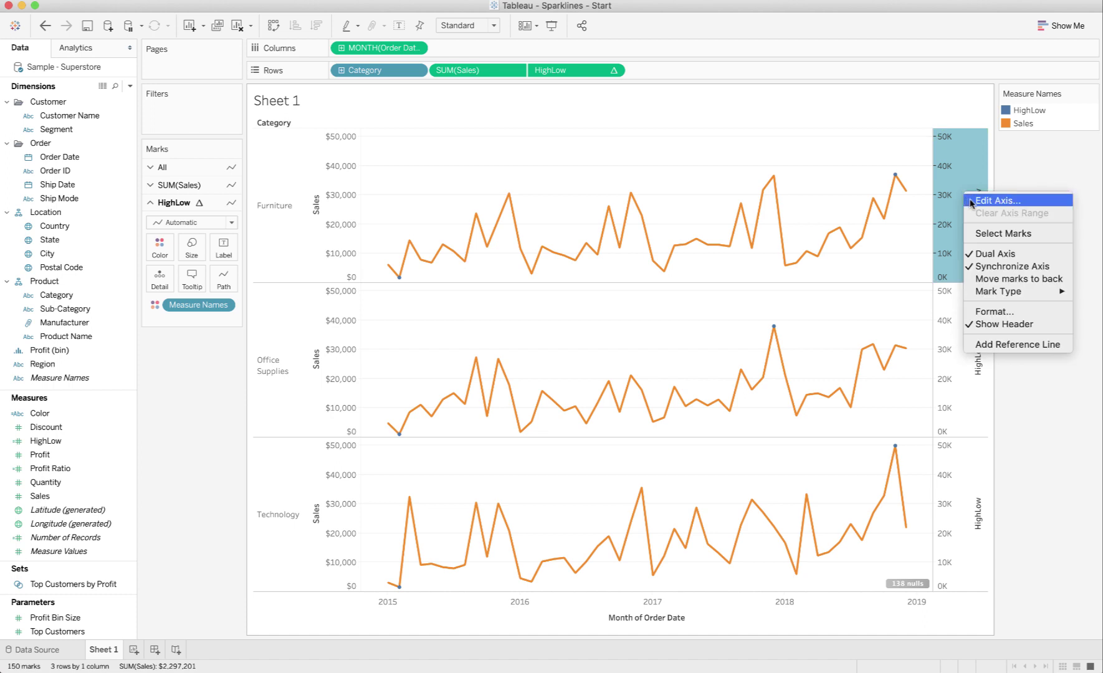
left_click(970, 202)
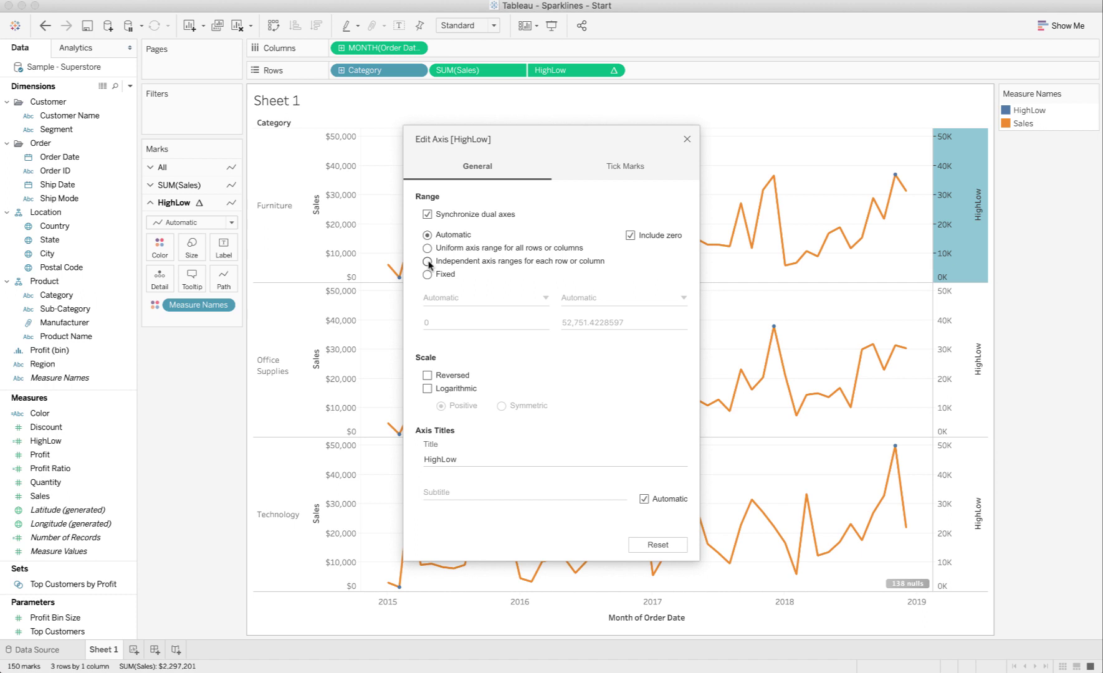
left_click(428, 262)
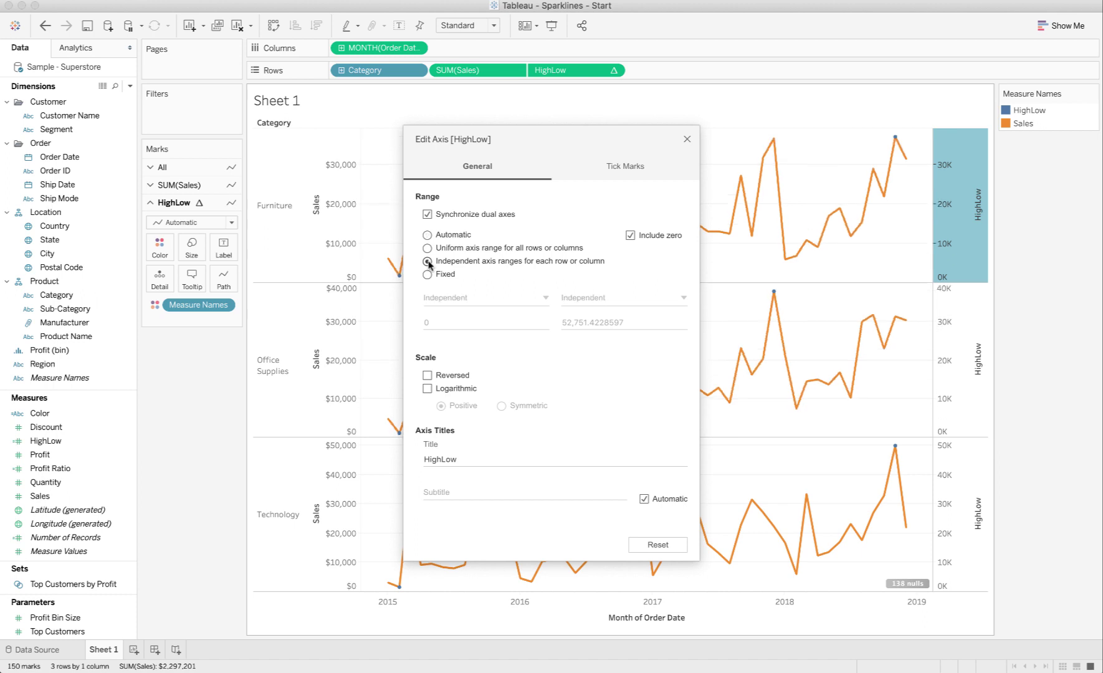
left_click(686, 140)
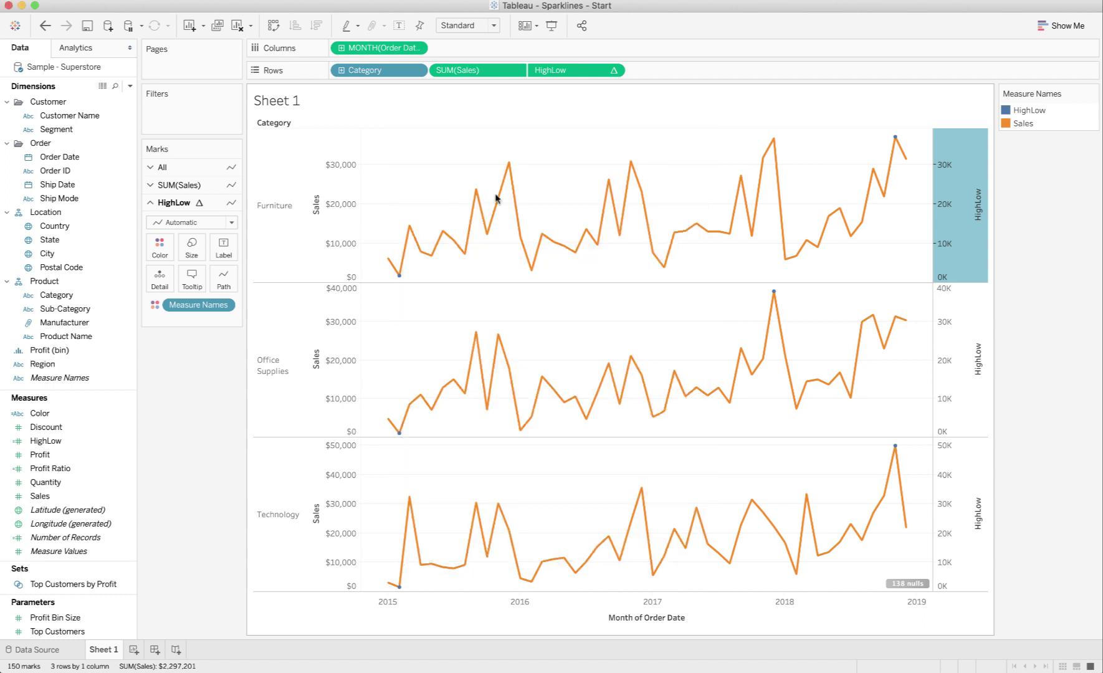
Step: Review the Sheet 1 sparklines, still coloured by Measure Names, before the Color calculation
mouse_move(891, 148)
mouse_move(758, 369)
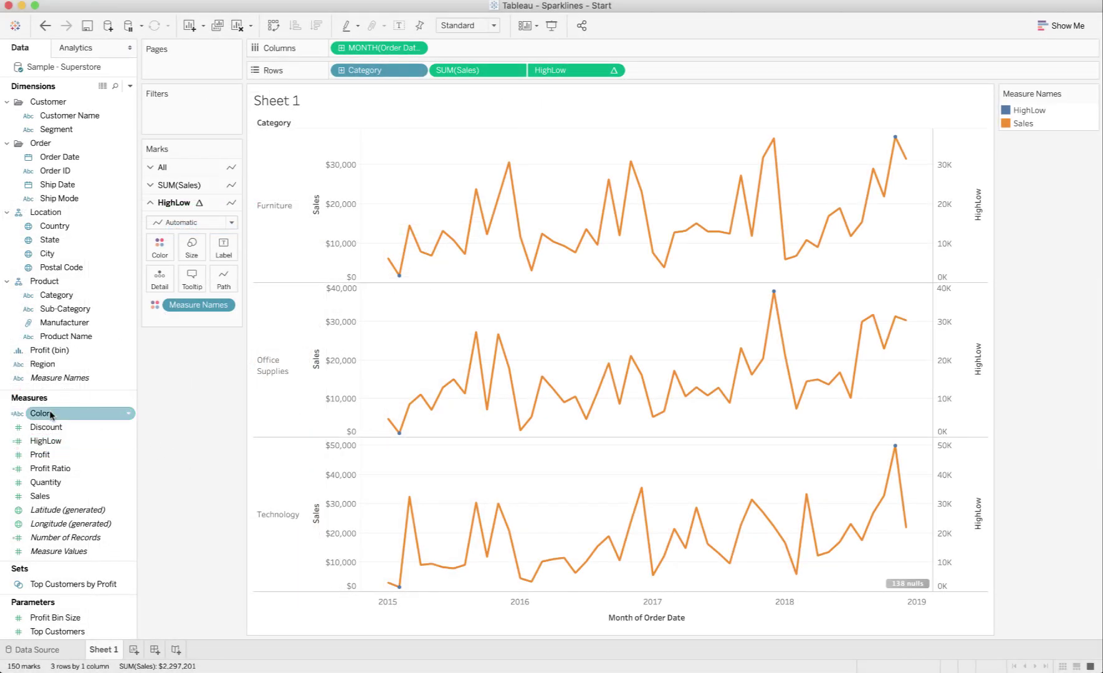
left_click(131, 412)
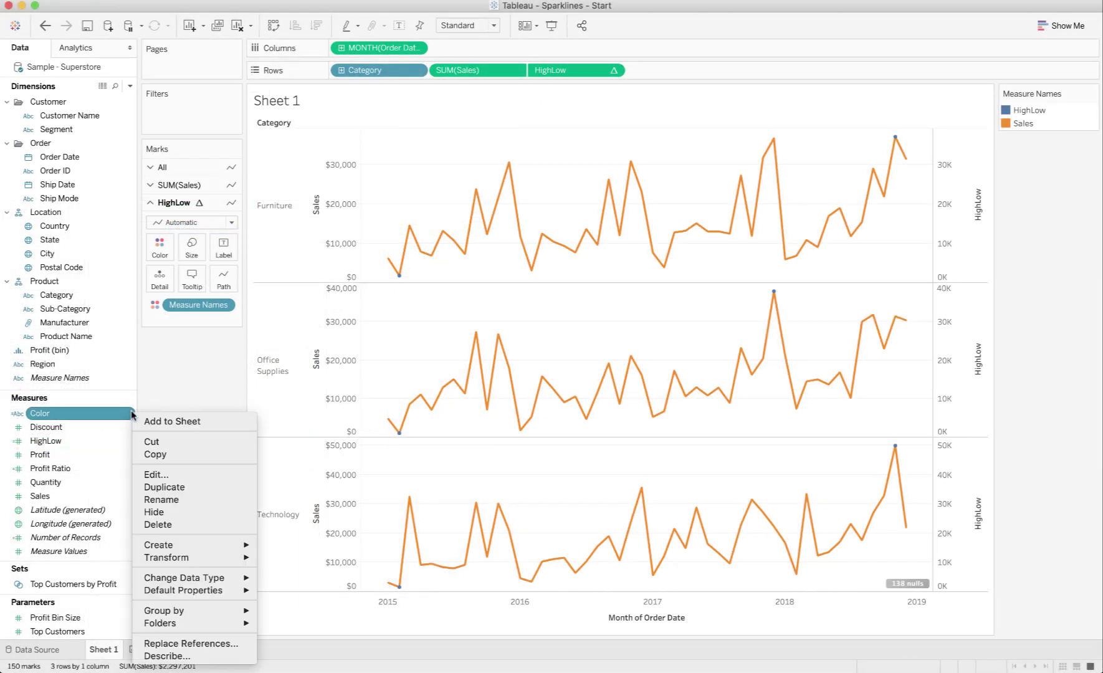
left_click(157, 474)
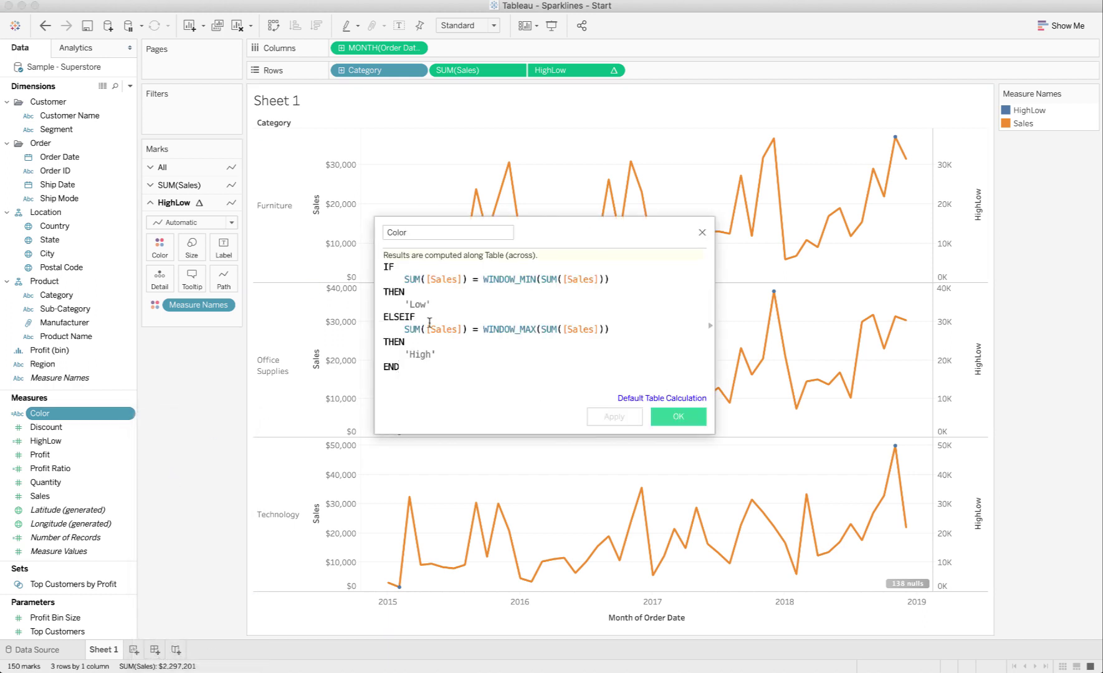
left_click(667, 418)
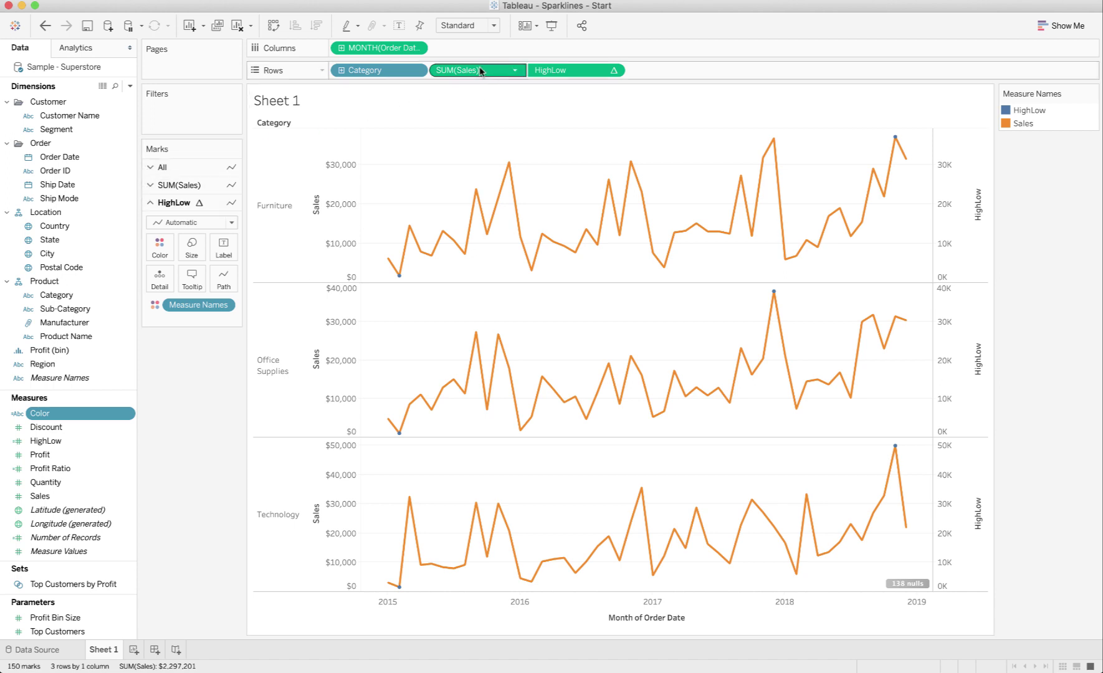
left_click(153, 169)
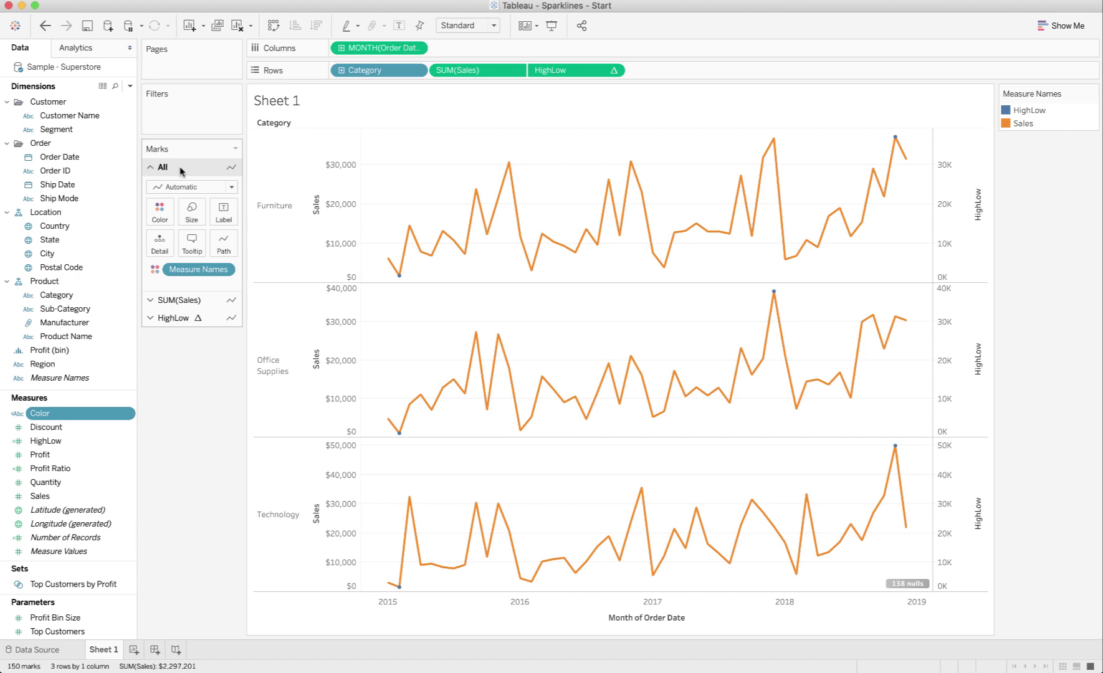
left_click(151, 300)
left_click(149, 317)
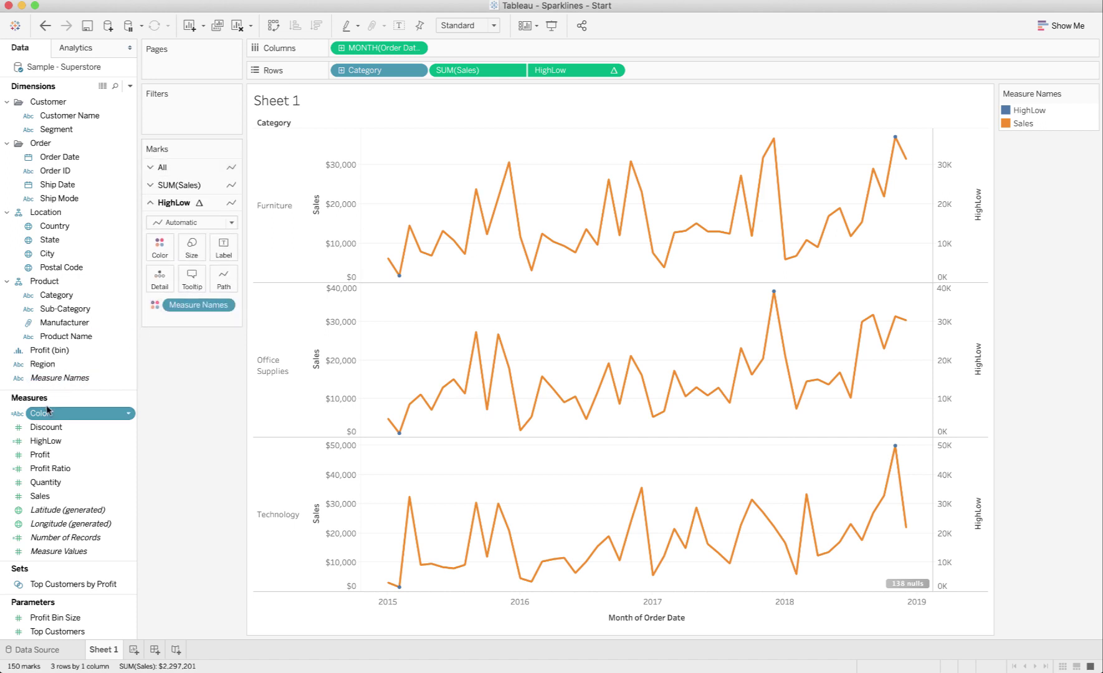
Step: Drop the Color calculation on the HighLow card's Color, adding a Null/High/Low legend
left_click_drag(45, 416, 159, 249)
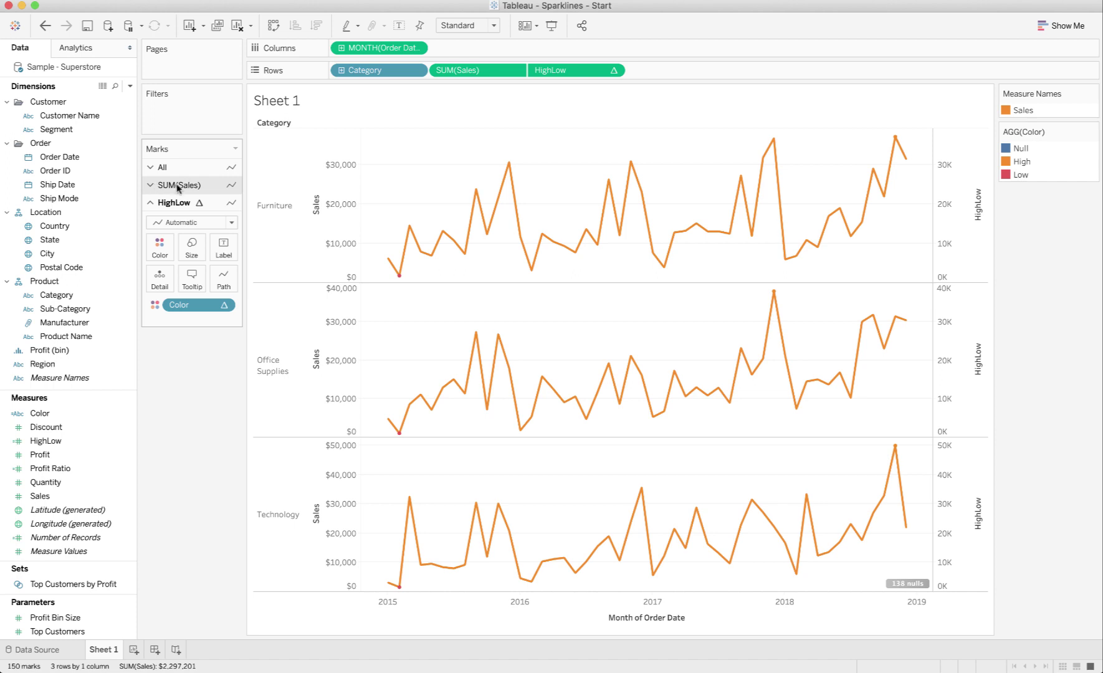
Step: Recolour the SUM(Sales) sparkline lines light grey via Edit Colors
left_click(152, 187)
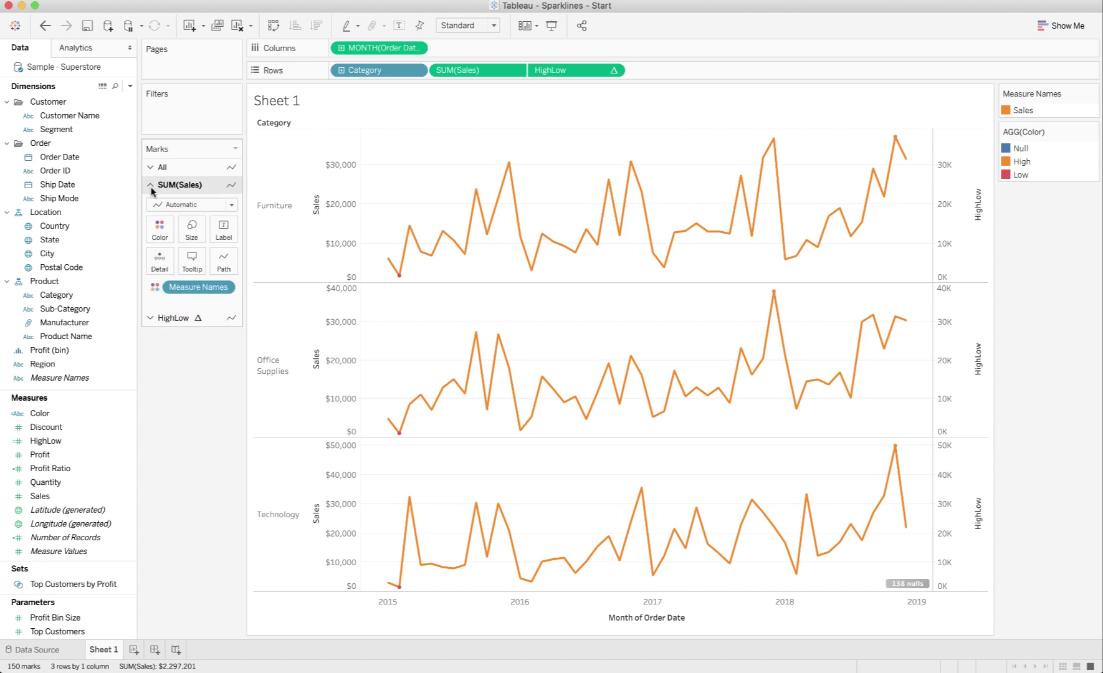
left_click(160, 234)
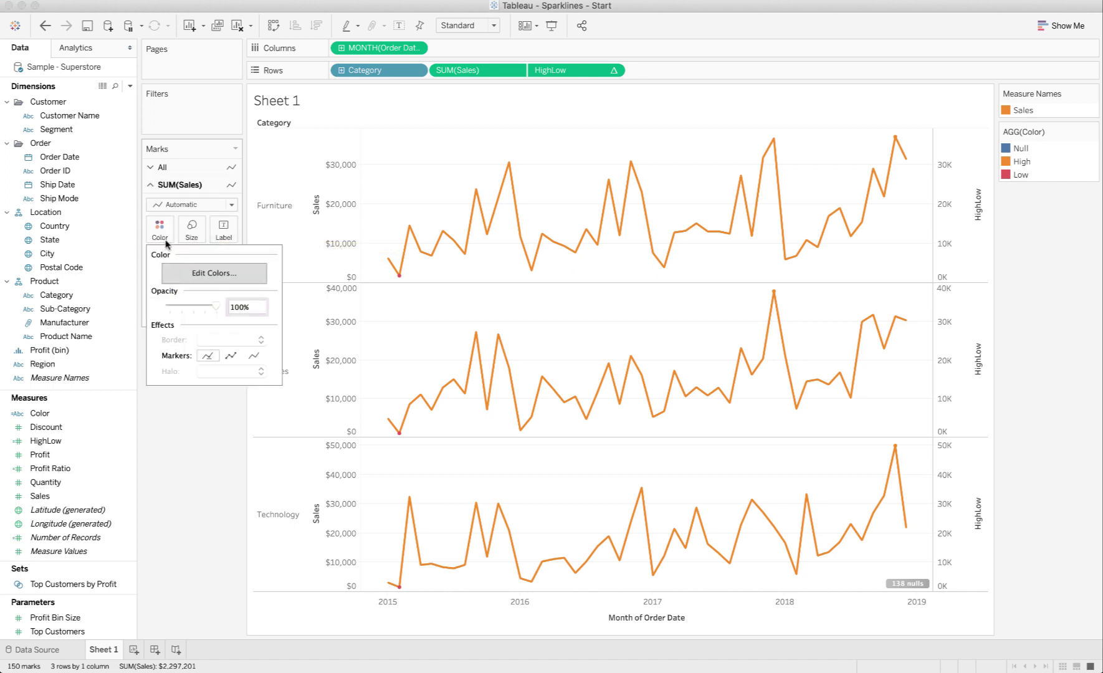
left_click(214, 274)
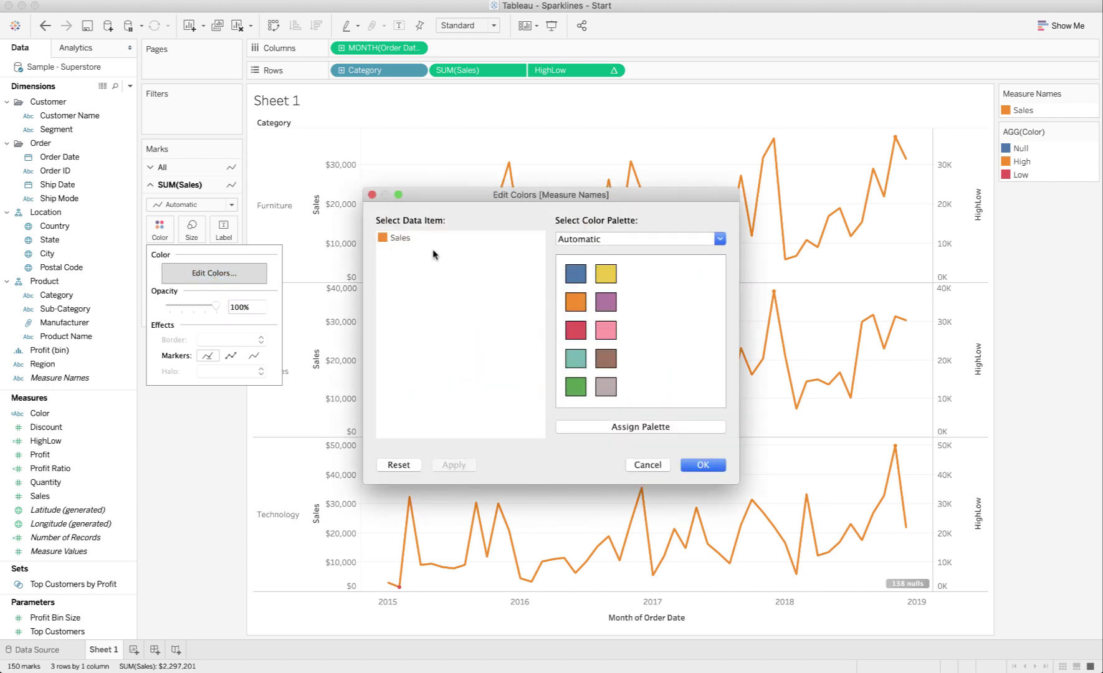
left_click(399, 238)
left_click(604, 386)
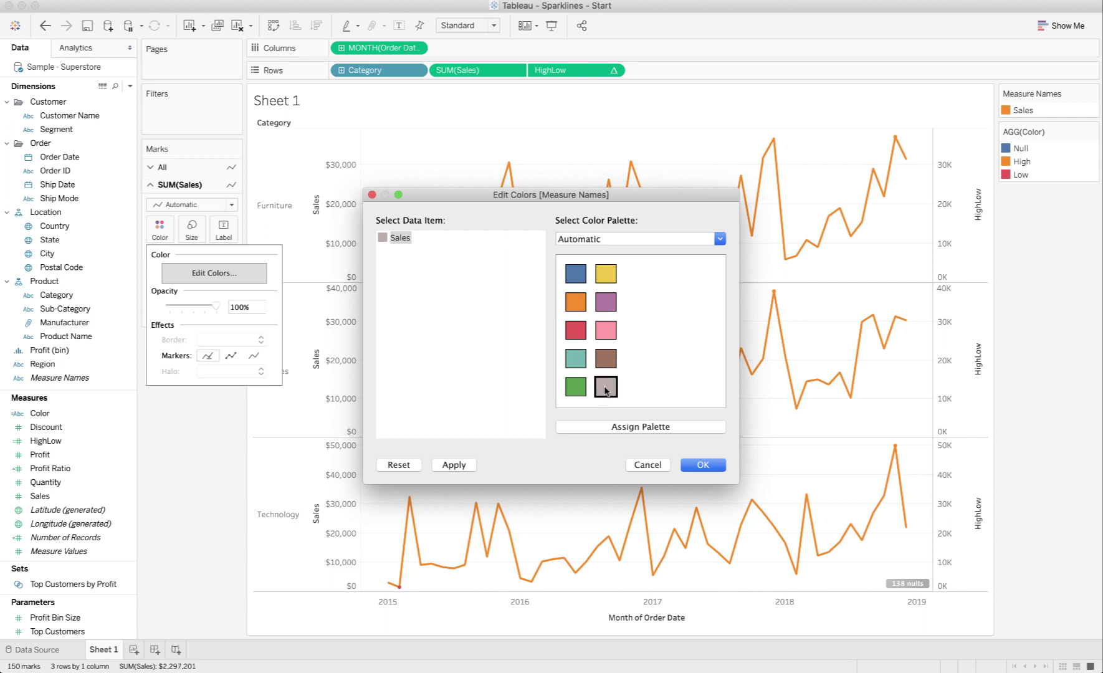
left_click(454, 466)
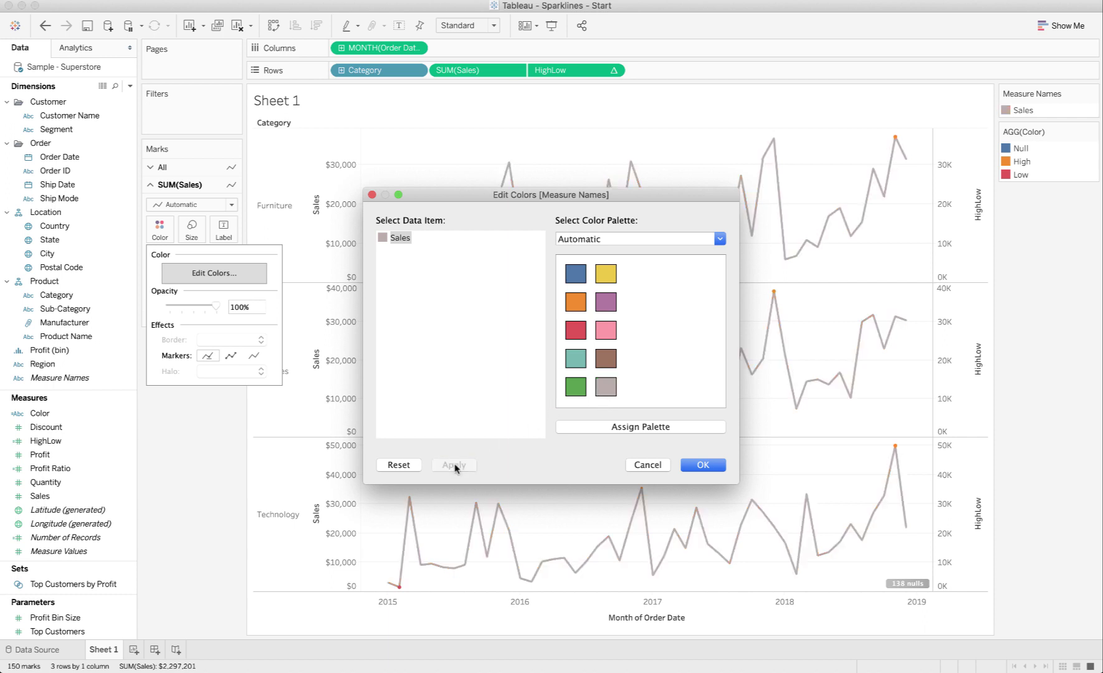
left_click(372, 195)
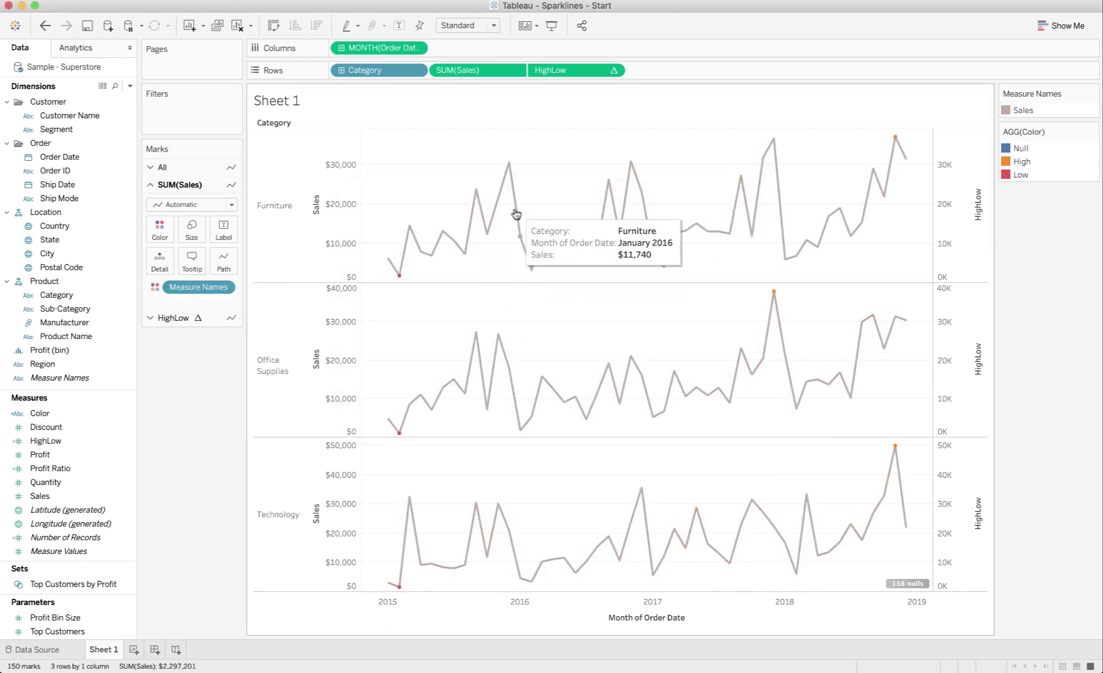
Step: Reduce the Sales line size so the sparklines are thinner
left_click(191, 236)
left_click_drag(215, 262, 201, 265)
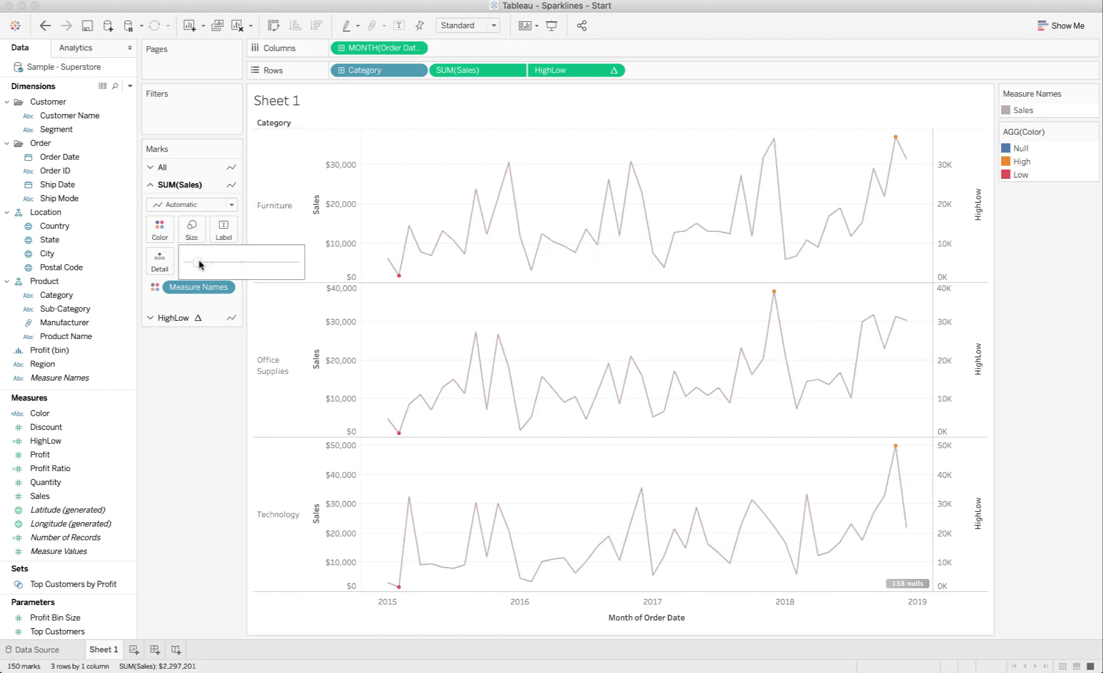
left_click_drag(200, 264, 195, 264)
left_click(210, 397)
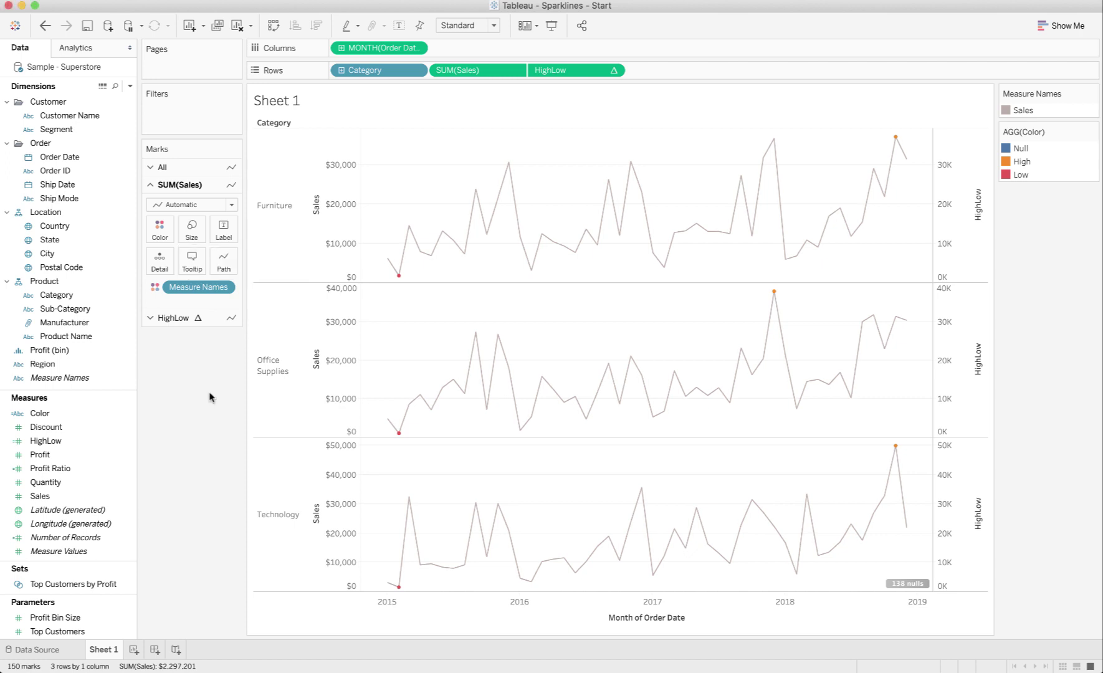
Step: On the HighLow marks, set High to green and Null to grey
left_click(152, 318)
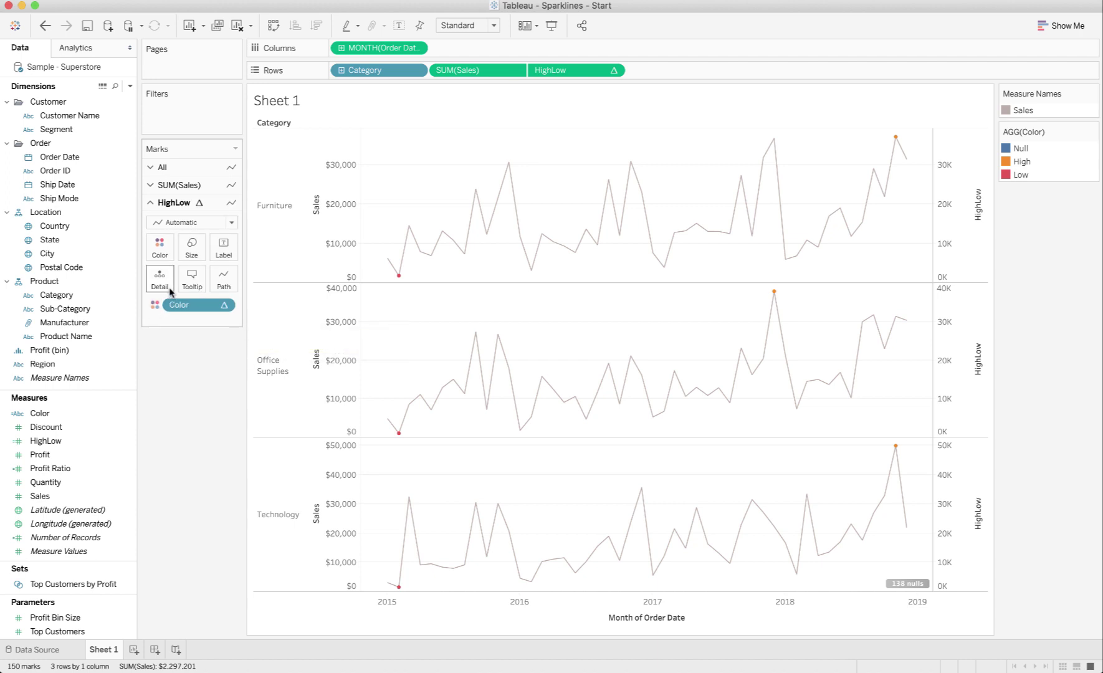
left_click(161, 250)
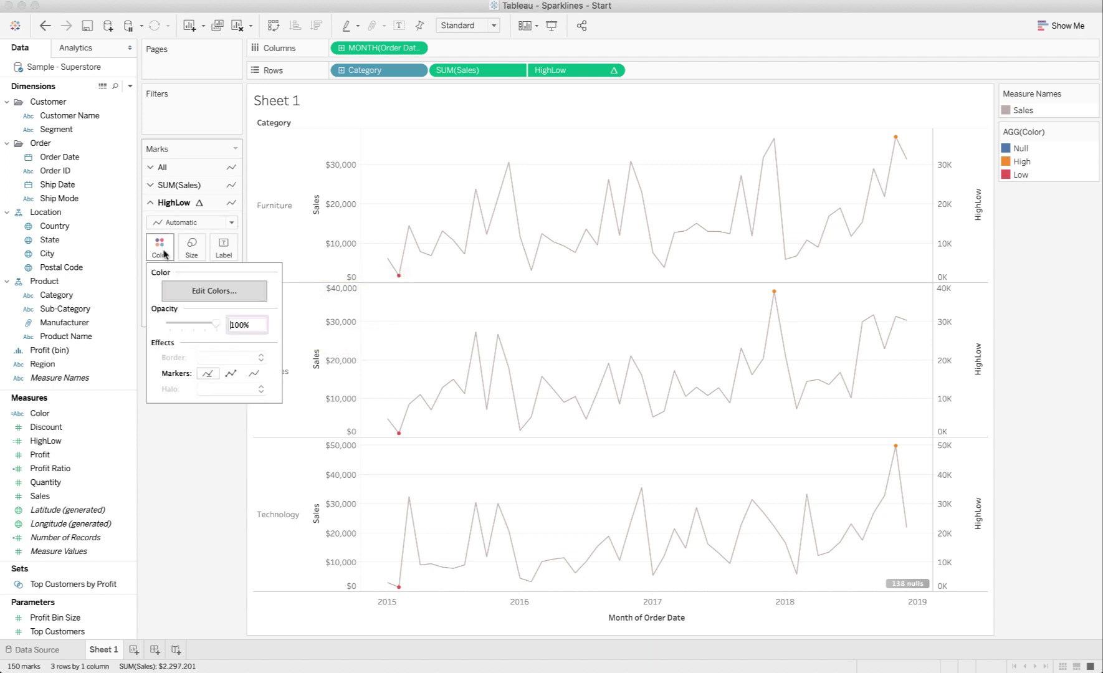
left_click(215, 294)
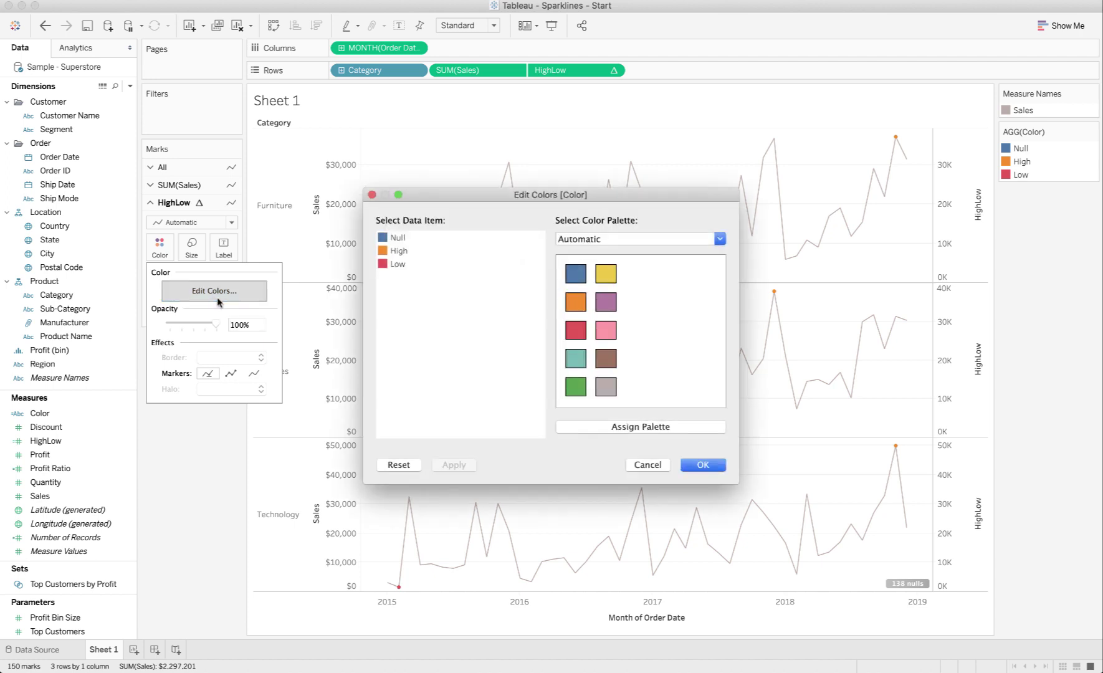
left_click(399, 251)
left_click(577, 387)
left_click(398, 264)
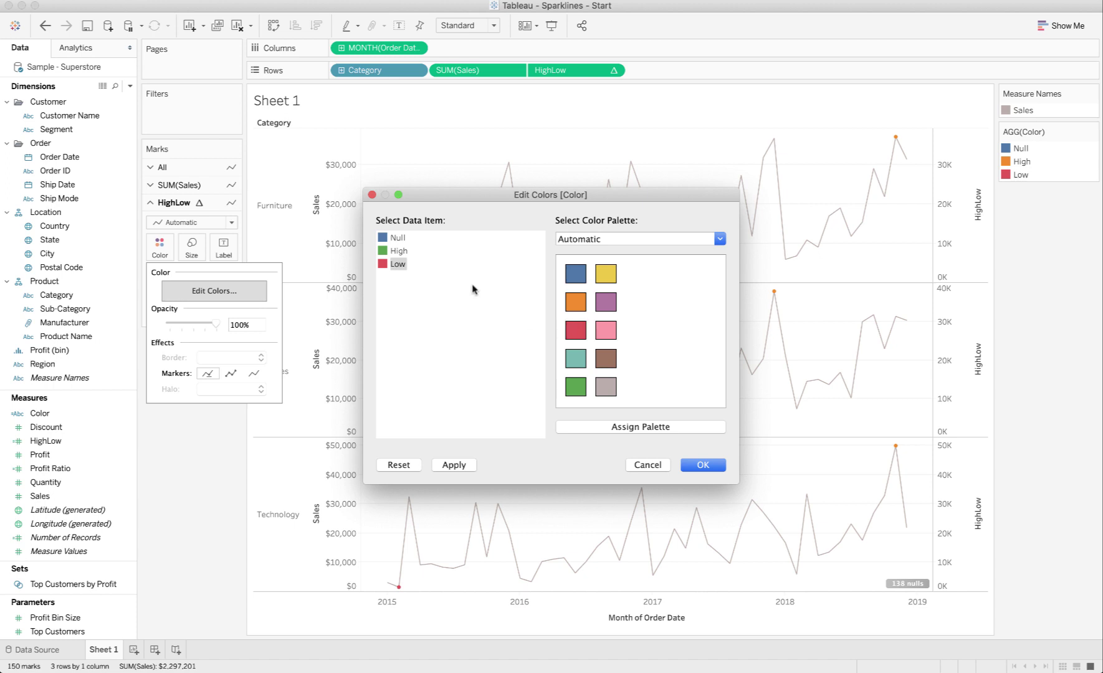
left_click(398, 238)
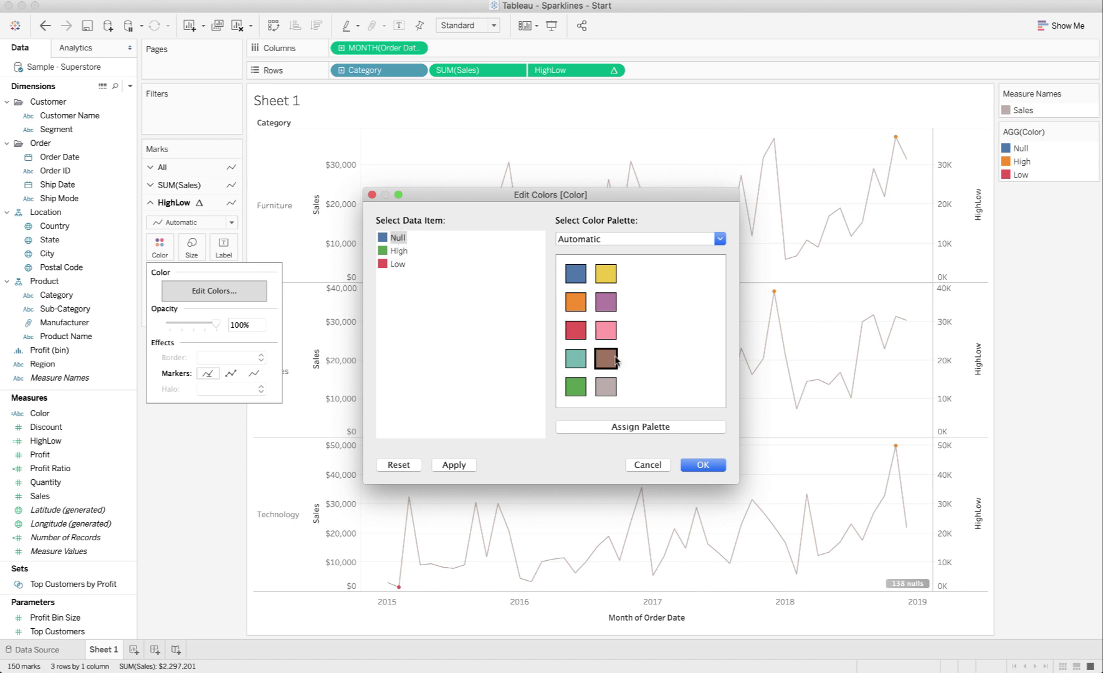
left_click(608, 387)
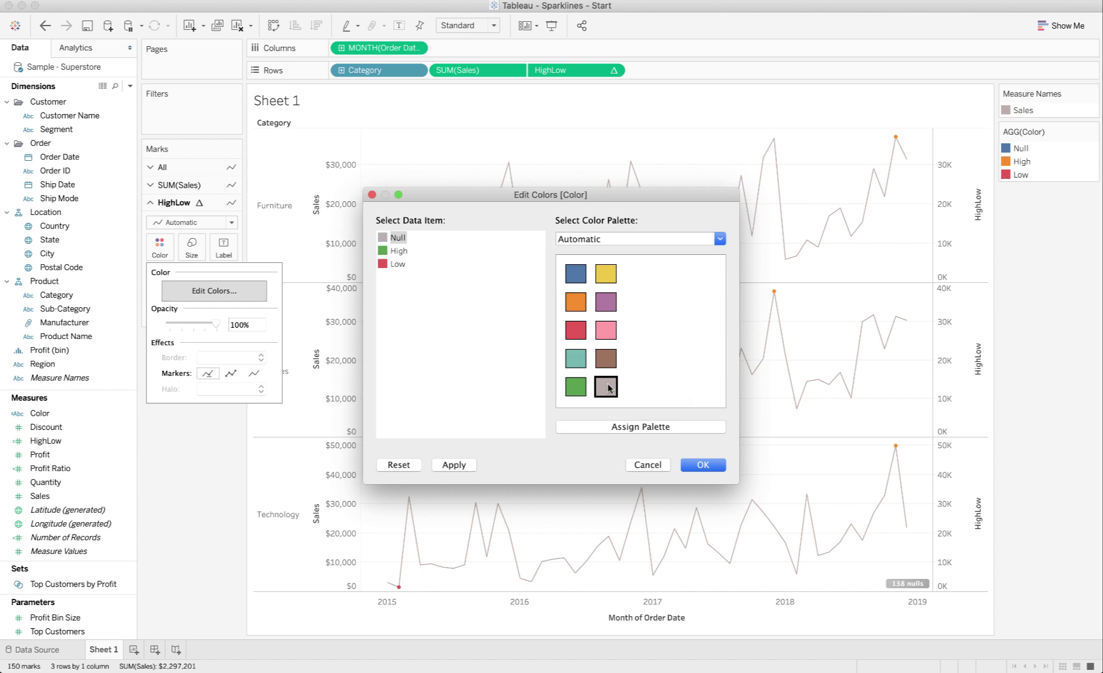
left_click(464, 465)
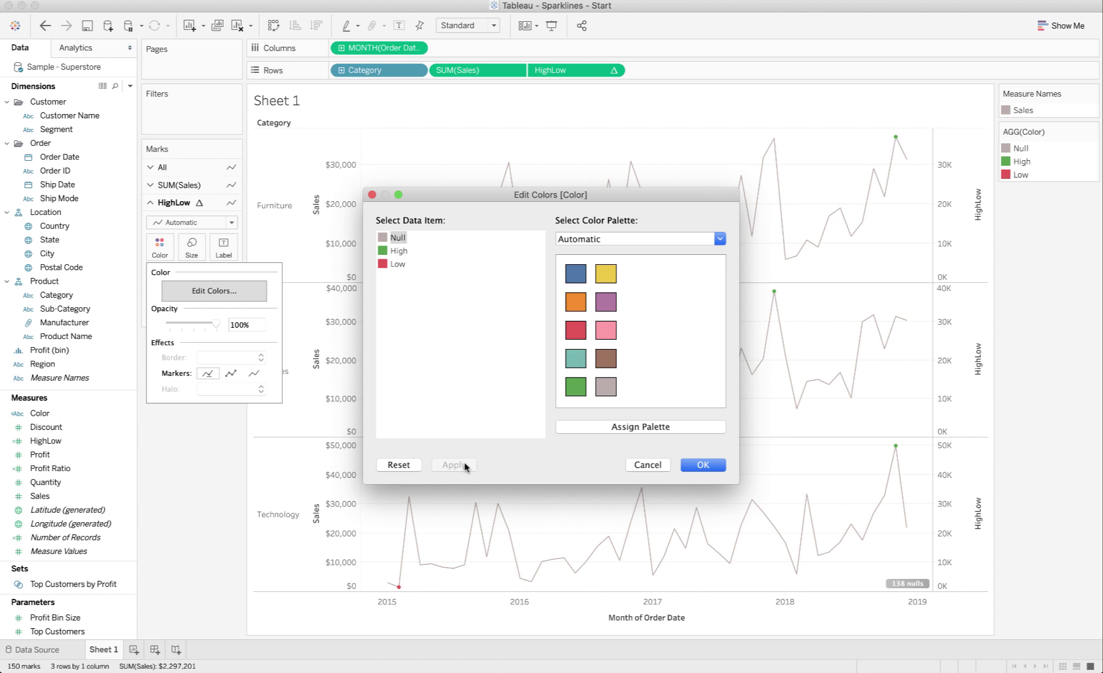
left_click(697, 465)
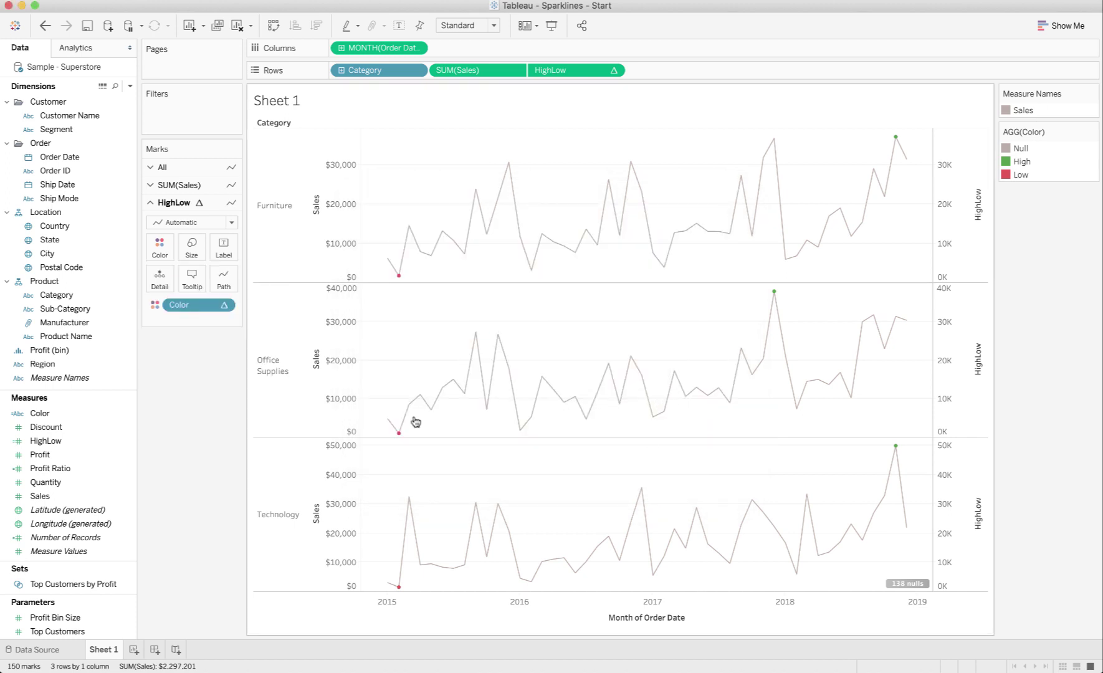
Step: Increase the HighLow mark size to enlarge the high and low dots
mouse_move(400, 435)
left_click(192, 247)
left_click_drag(215, 282, 252, 281)
left_click(207, 419)
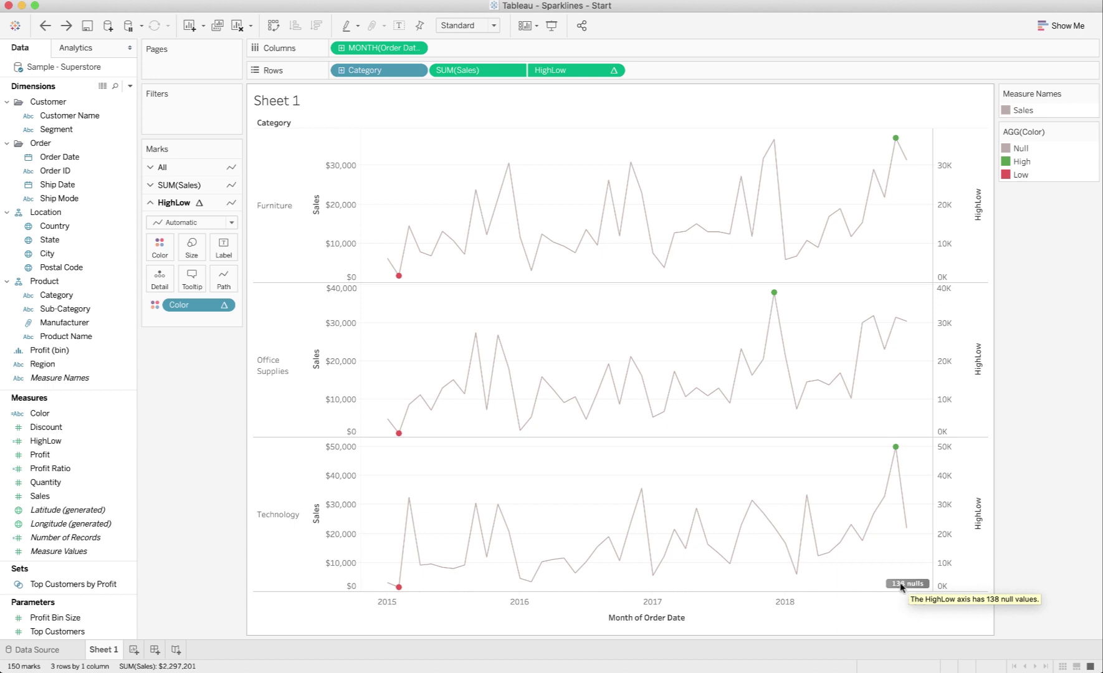
Step: Hide the 138 nulls indicator
mouse_move(897, 439)
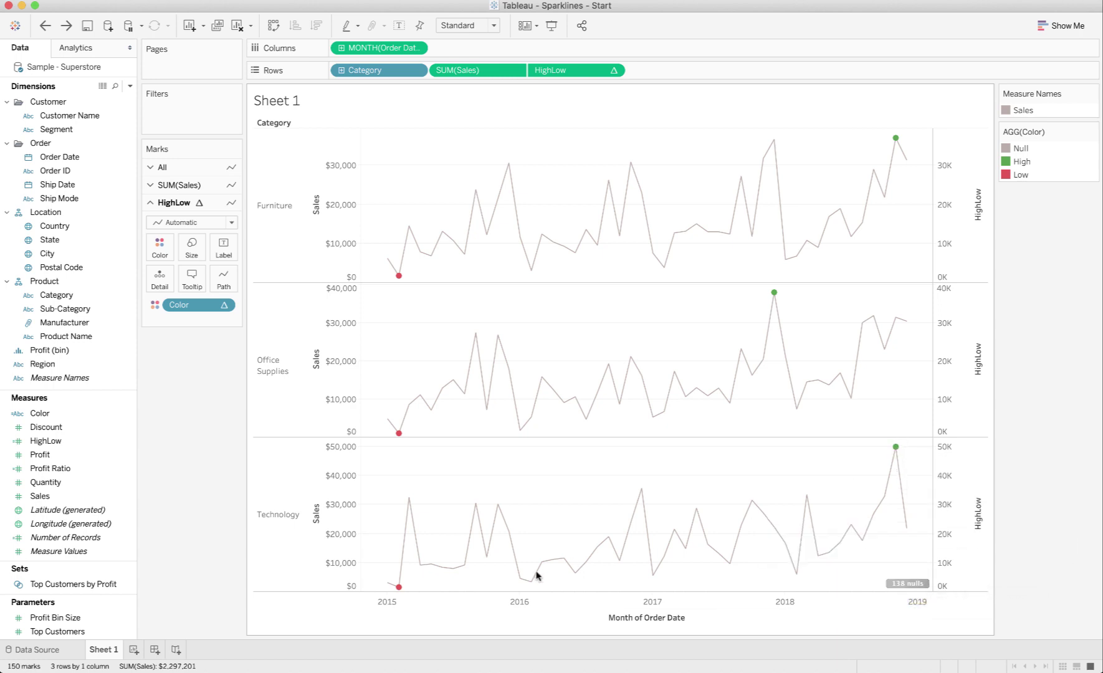
mouse_move(897, 586)
right_click(897, 586)
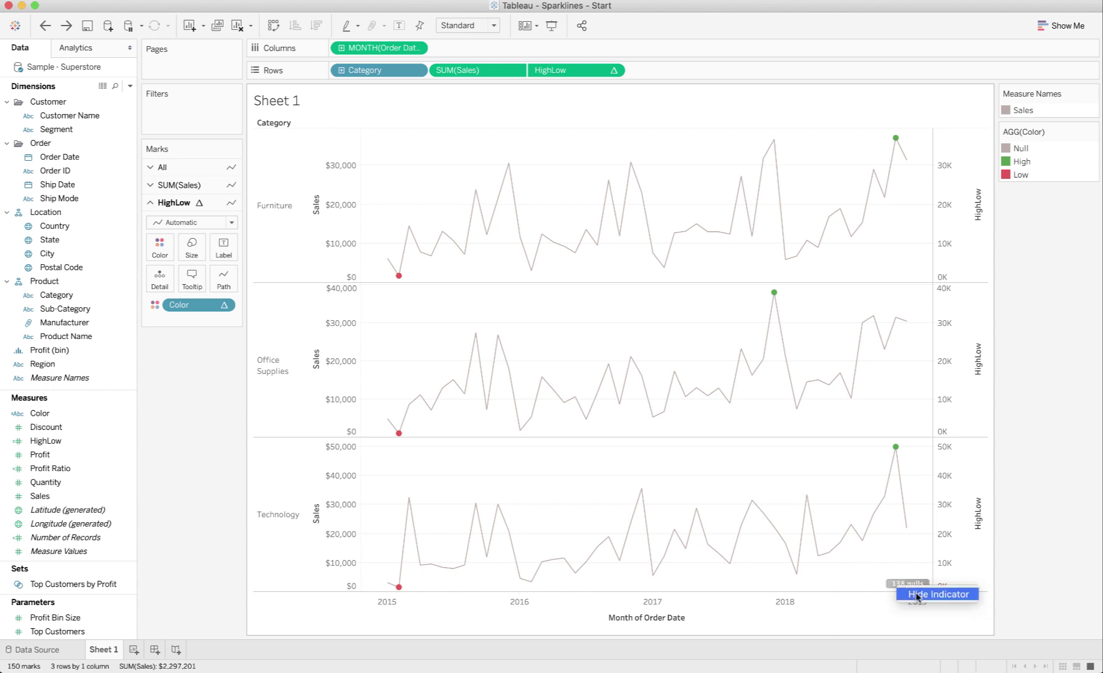
left_click(916, 595)
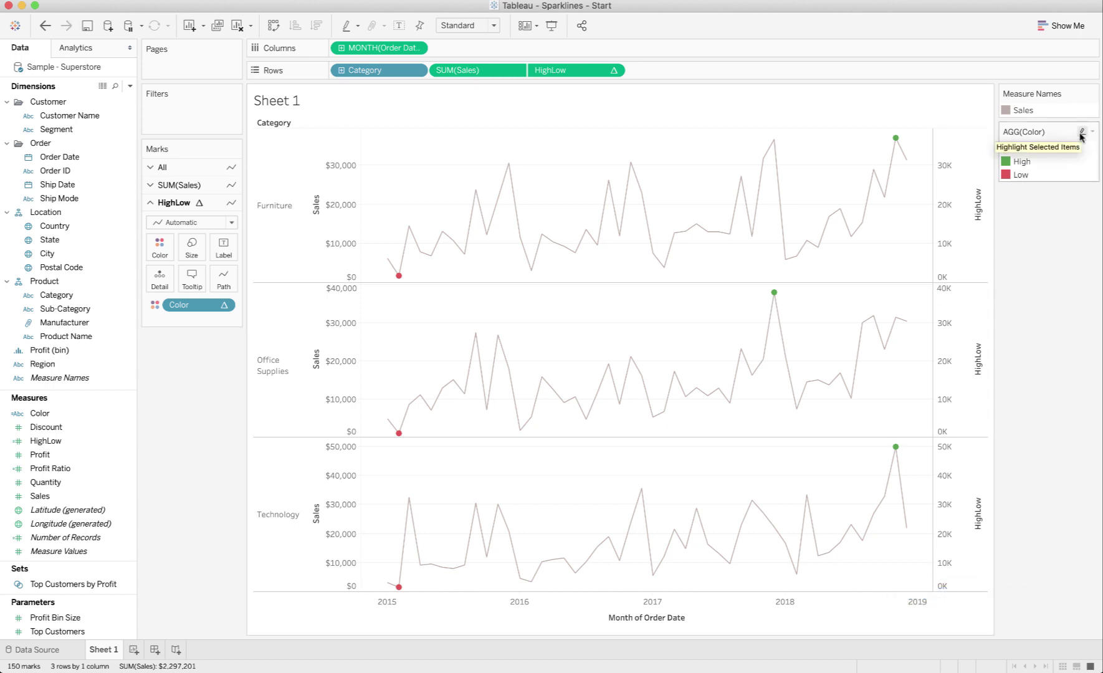
Step: Hide the AGG(Color) and Measure Names legend cards
left_click(1093, 132)
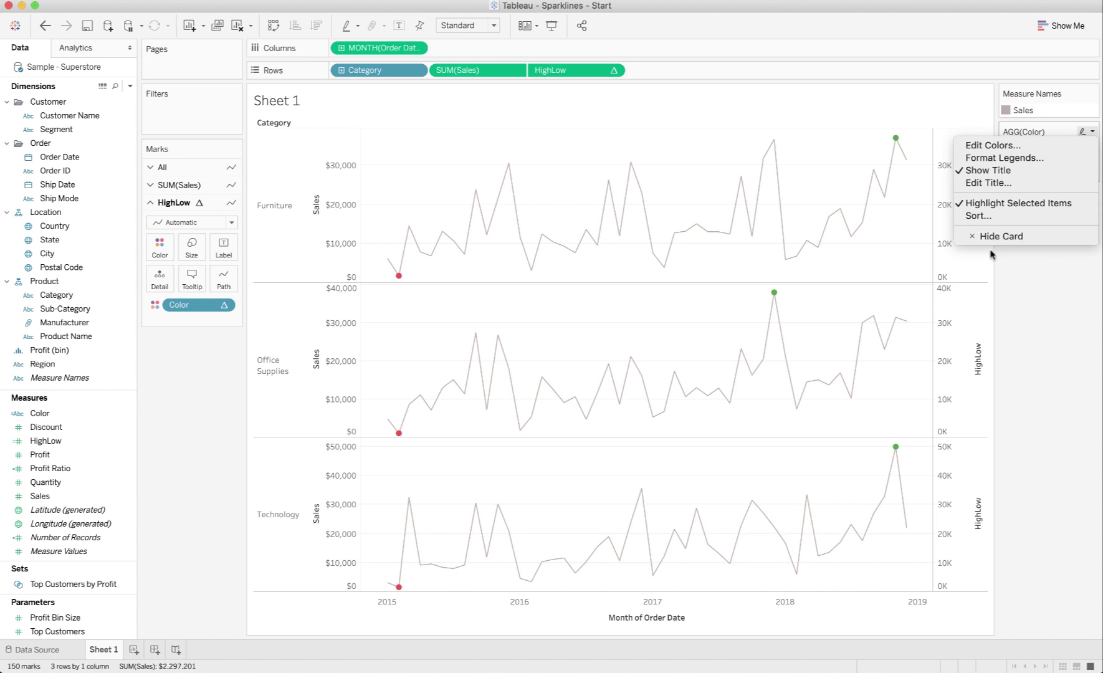
left_click(972, 237)
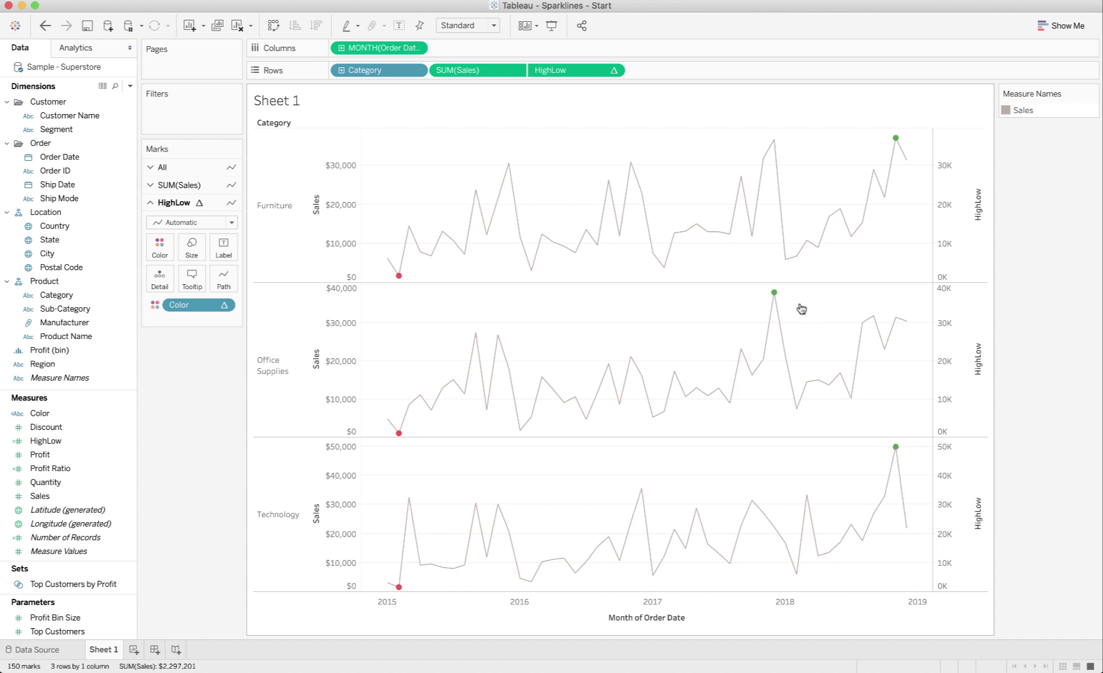
mouse_move(402, 433)
left_click(1095, 93)
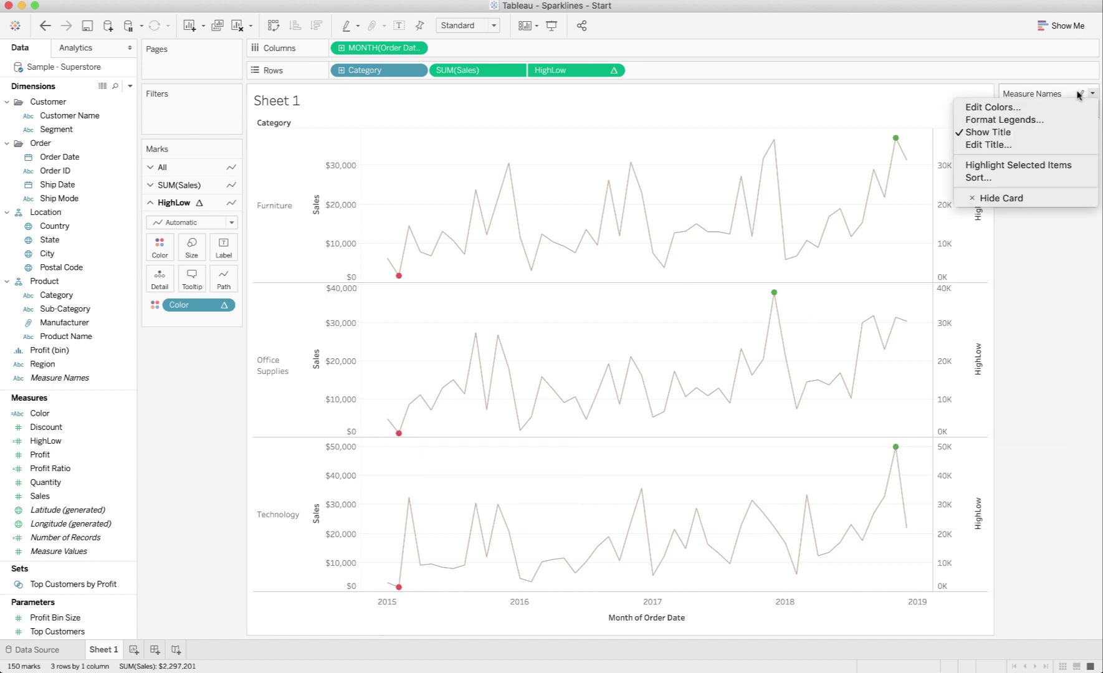
left_click(975, 198)
mouse_move(572, 386)
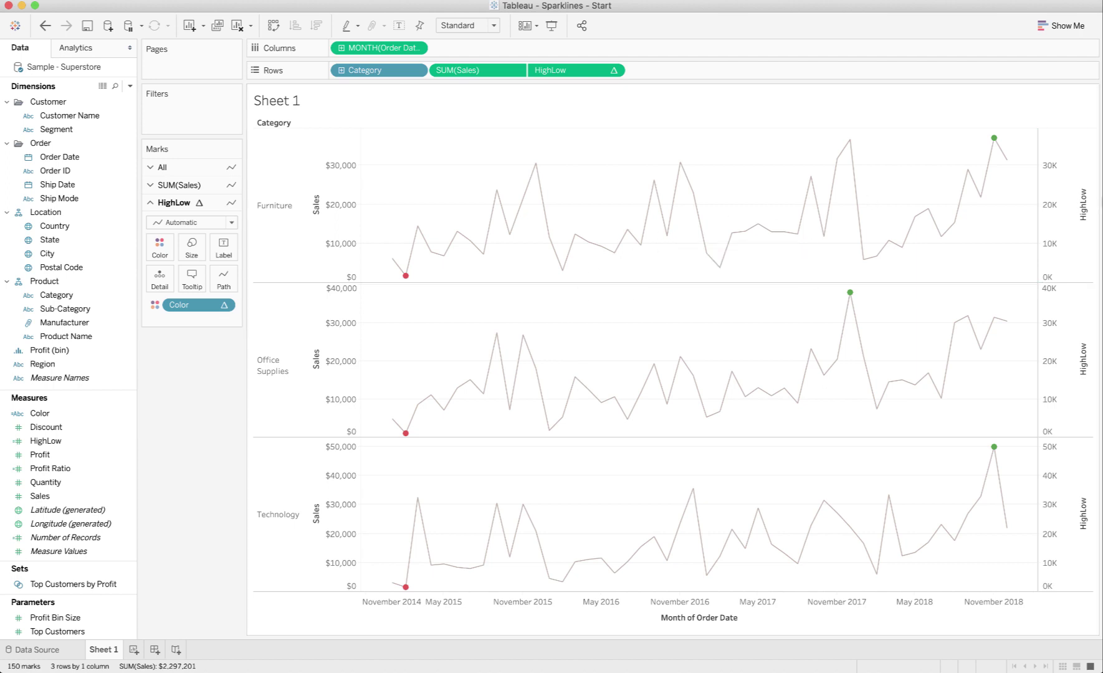
Step: Turn off Show Header for the HighLow axis and the Sales axis
right_click(1065, 200)
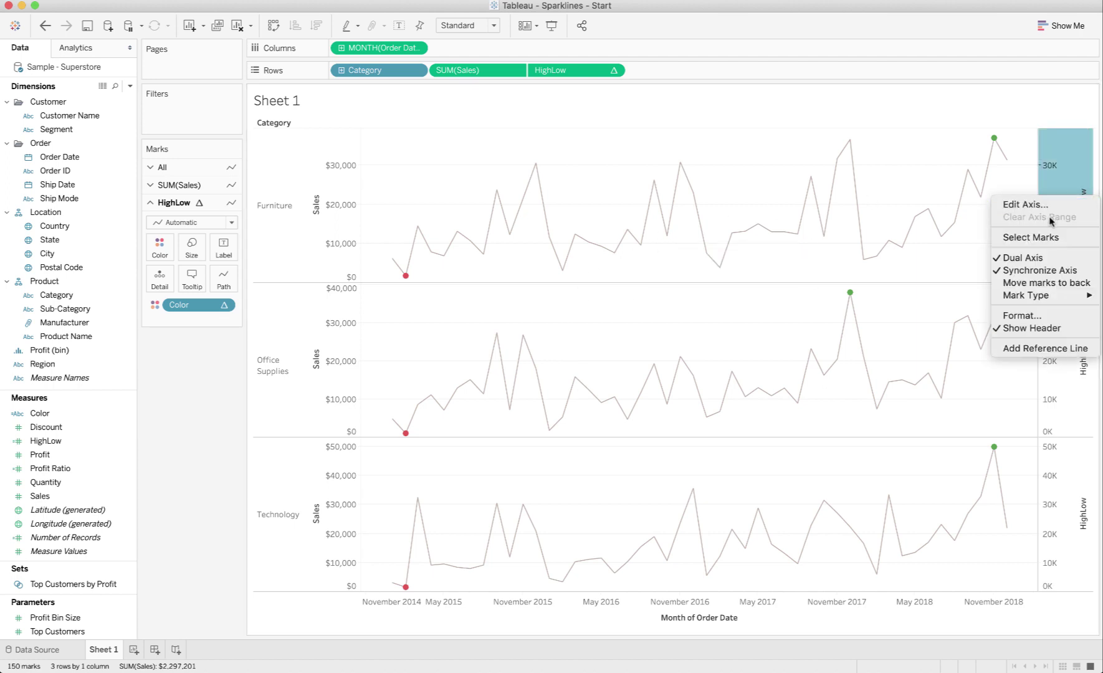
left_click(1031, 328)
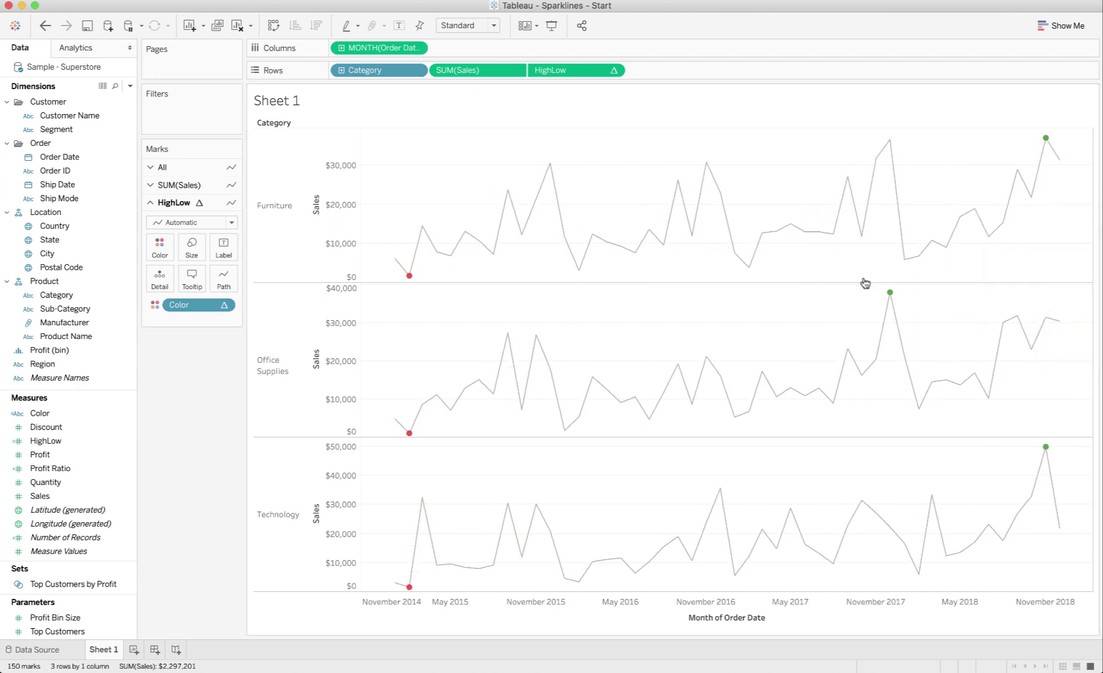
right_click(341, 193)
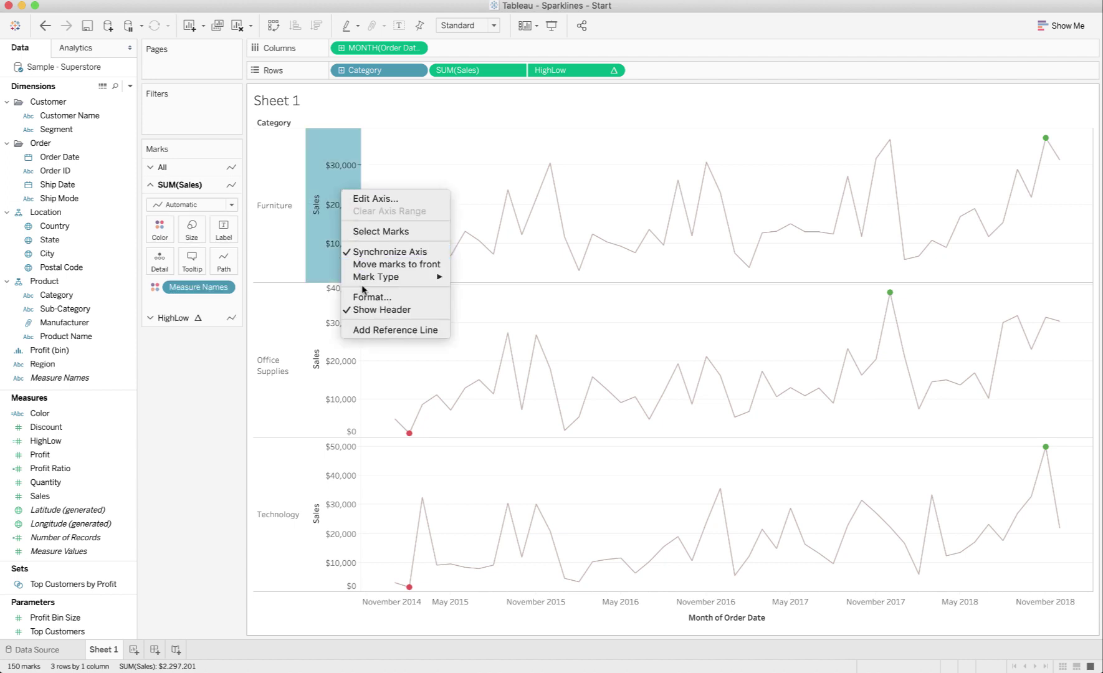
left_click(368, 310)
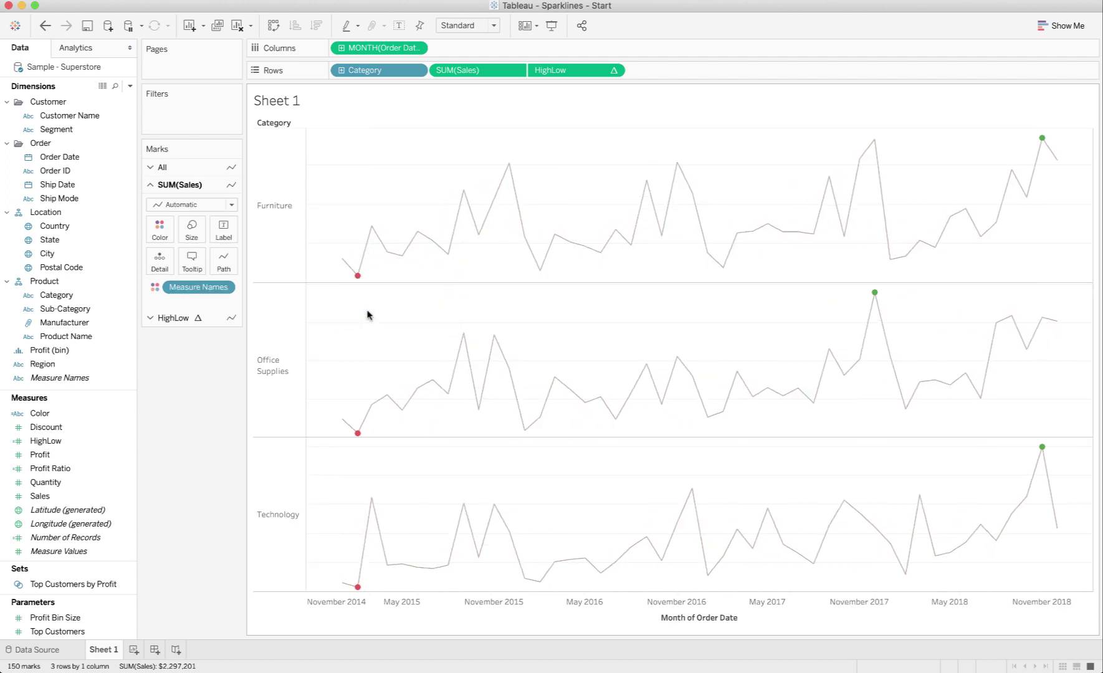
Step: Keep Standard fit and drag the view's edges to make the sparklines narrower and shorter
left_click(494, 25)
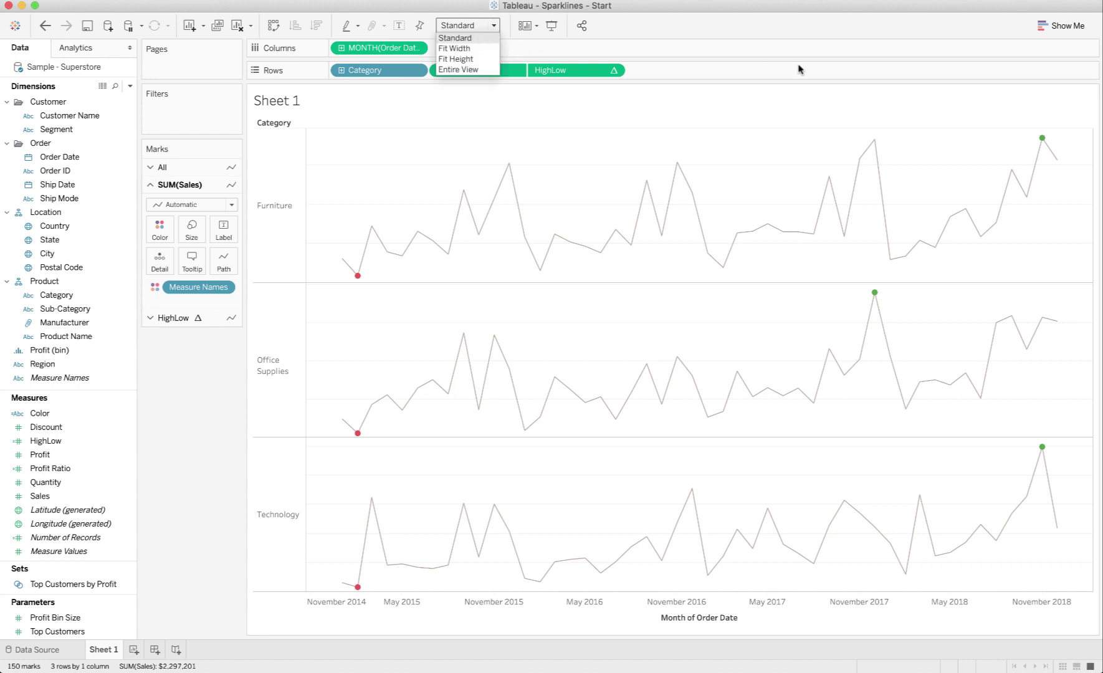
left_click(1099, 113)
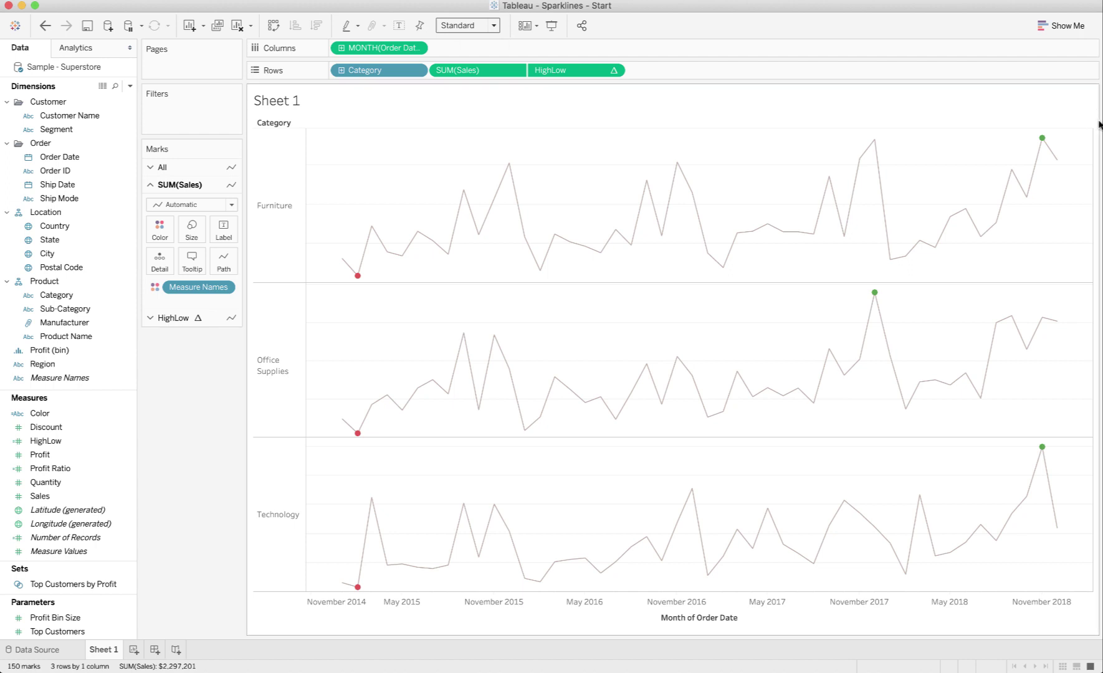
left_click_drag(1091, 156, 540, 191)
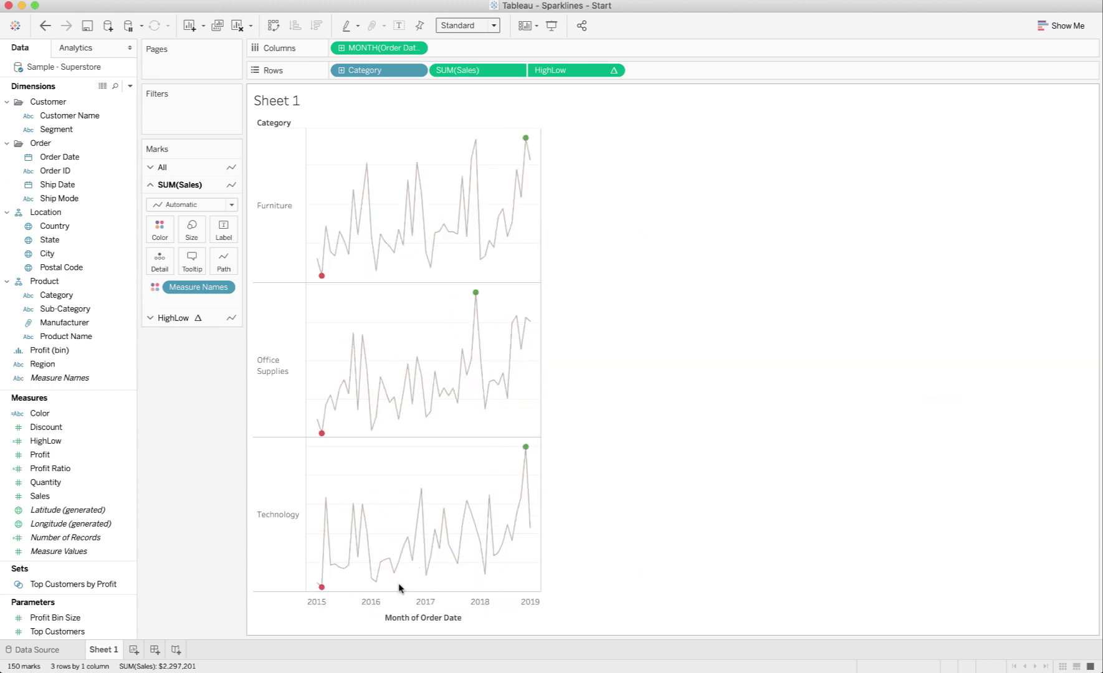
left_click_drag(399, 591, 397, 399)
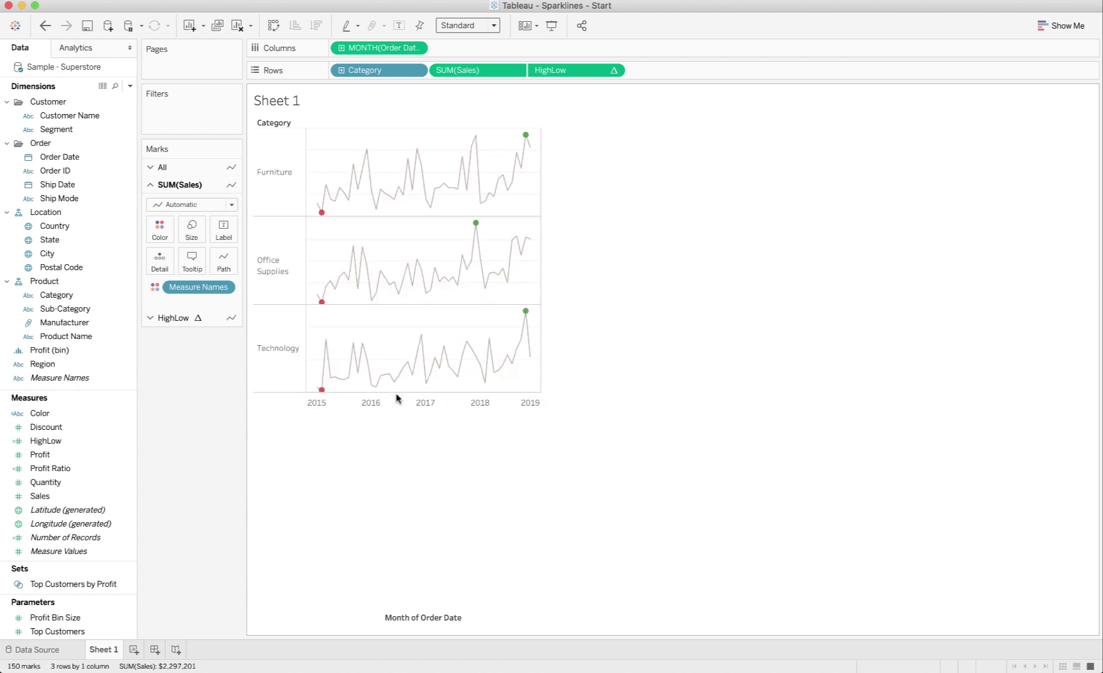
Step: Hide the Month of Order Date axis header and shorten the sparkline rows twice
right_click(422, 621)
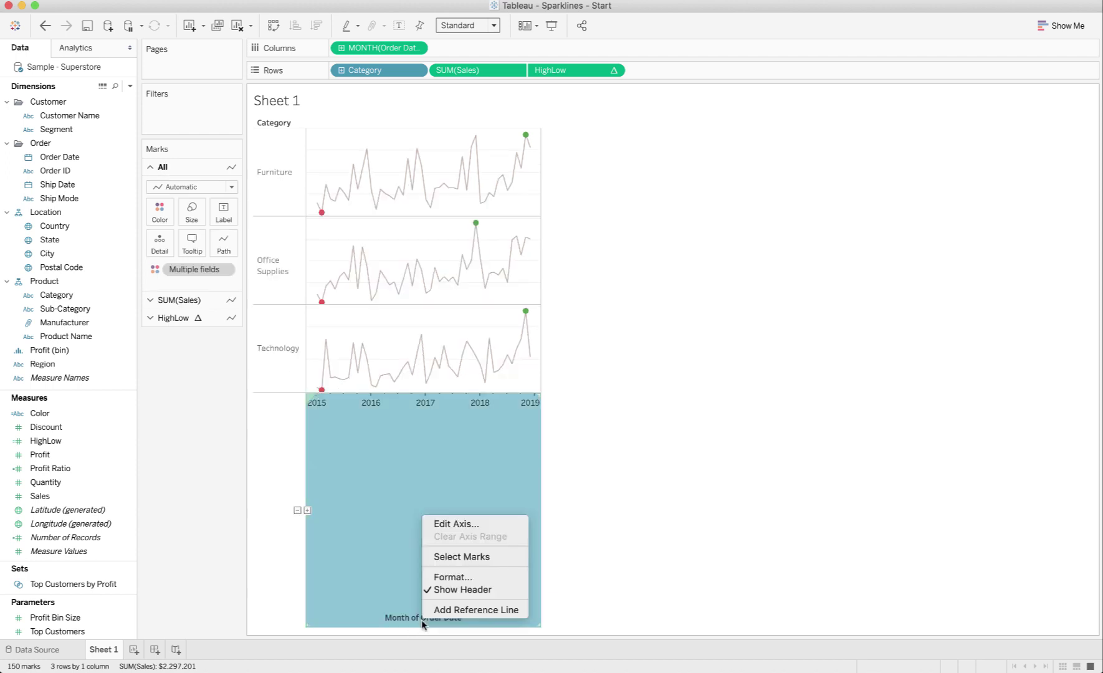
left_click(457, 589)
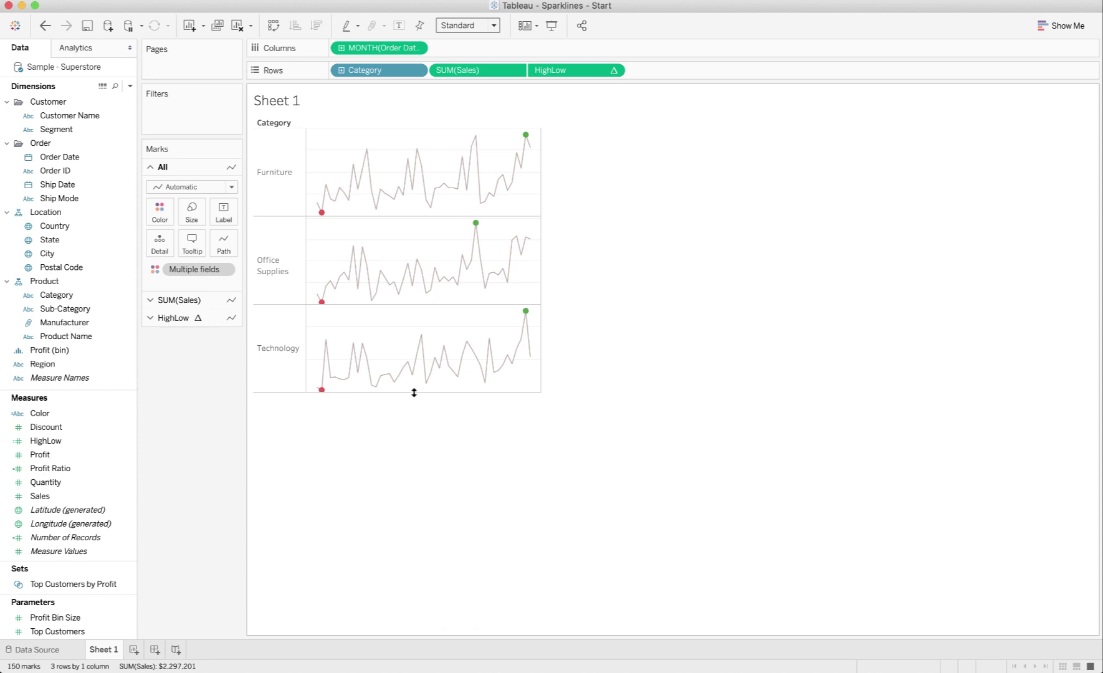
left_click_drag(414, 393, 418, 362)
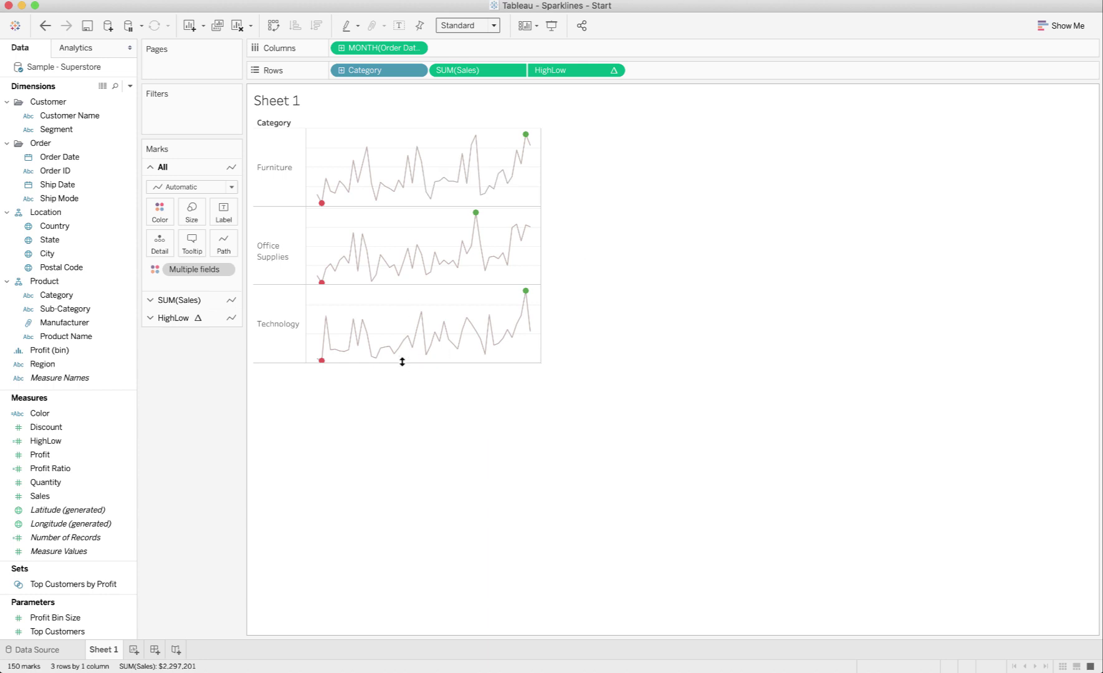
left_click_drag(403, 362, 401, 337)
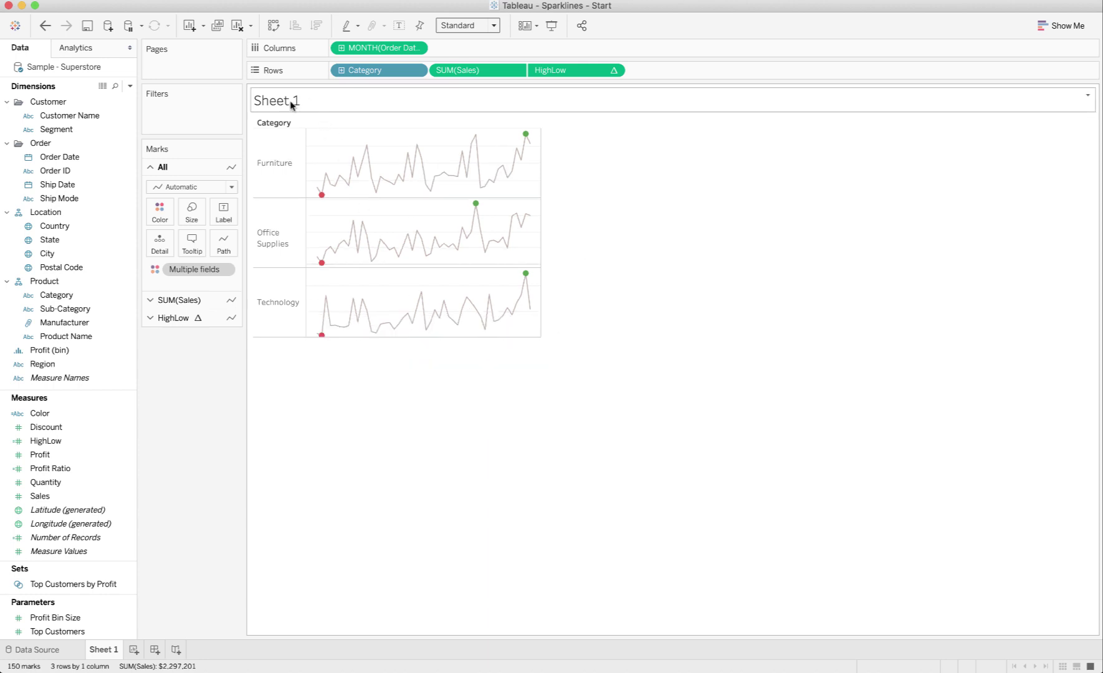
Step: Hide the Sheet 1 title and the Category field label for rows
right_click(291, 105)
left_click(312, 134)
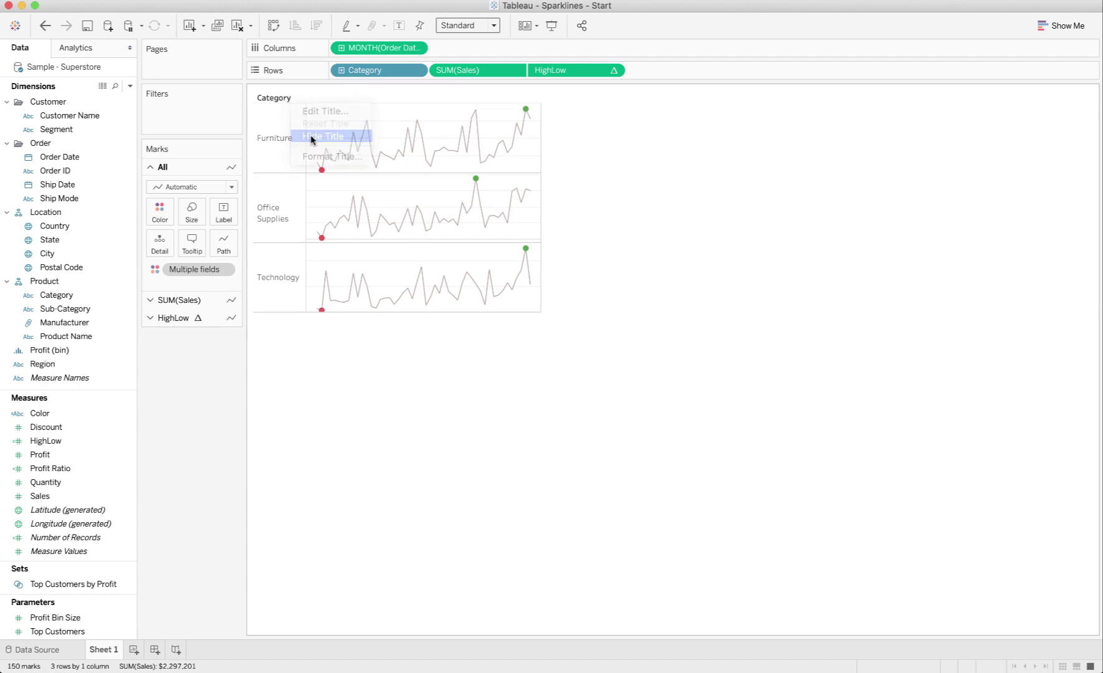
right_click(273, 98)
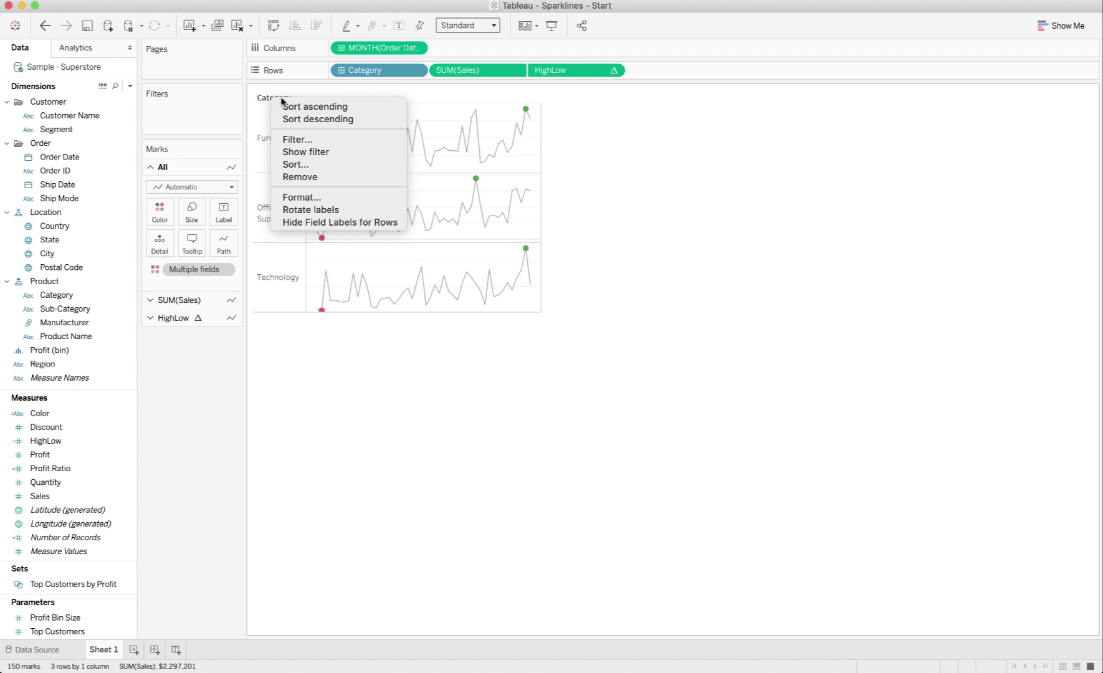
left_click(317, 223)
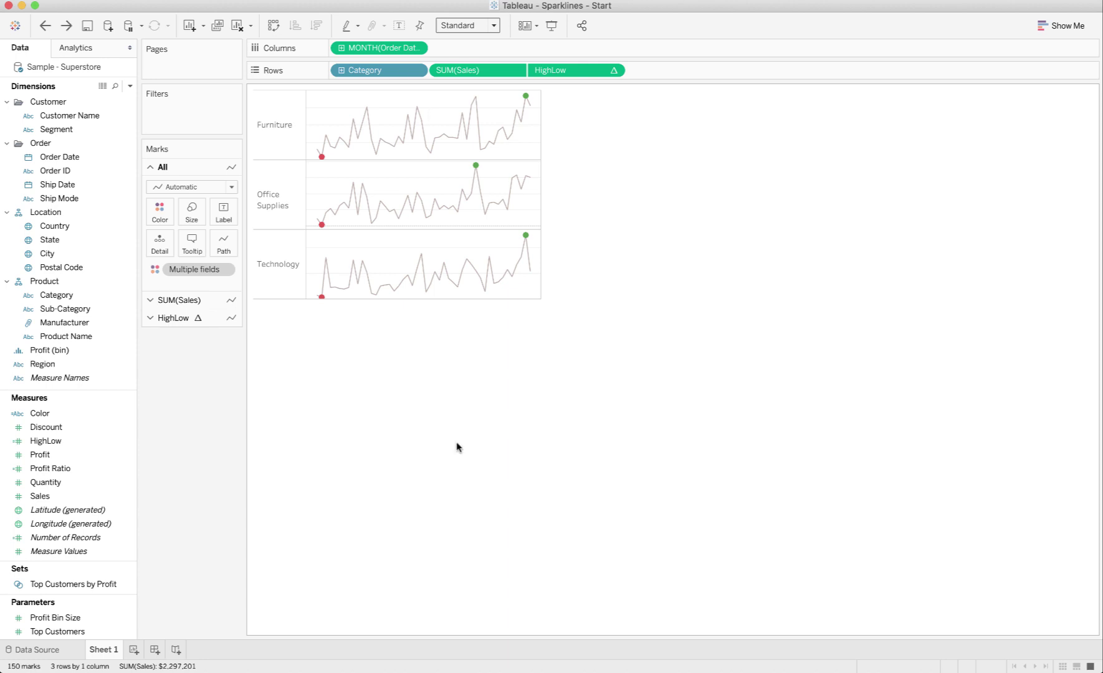
Step: In SUM(Sales) Format Borders, set Row Divider and Column Divider Pane to None
right_click(490, 74)
left_click(513, 123)
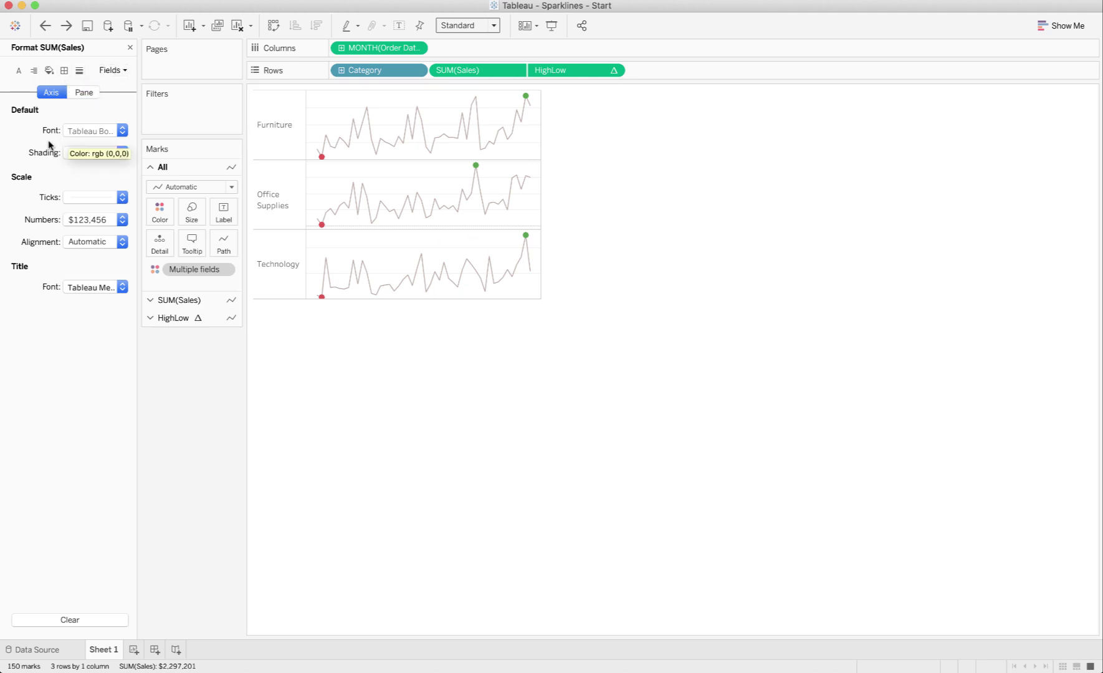
left_click(64, 71)
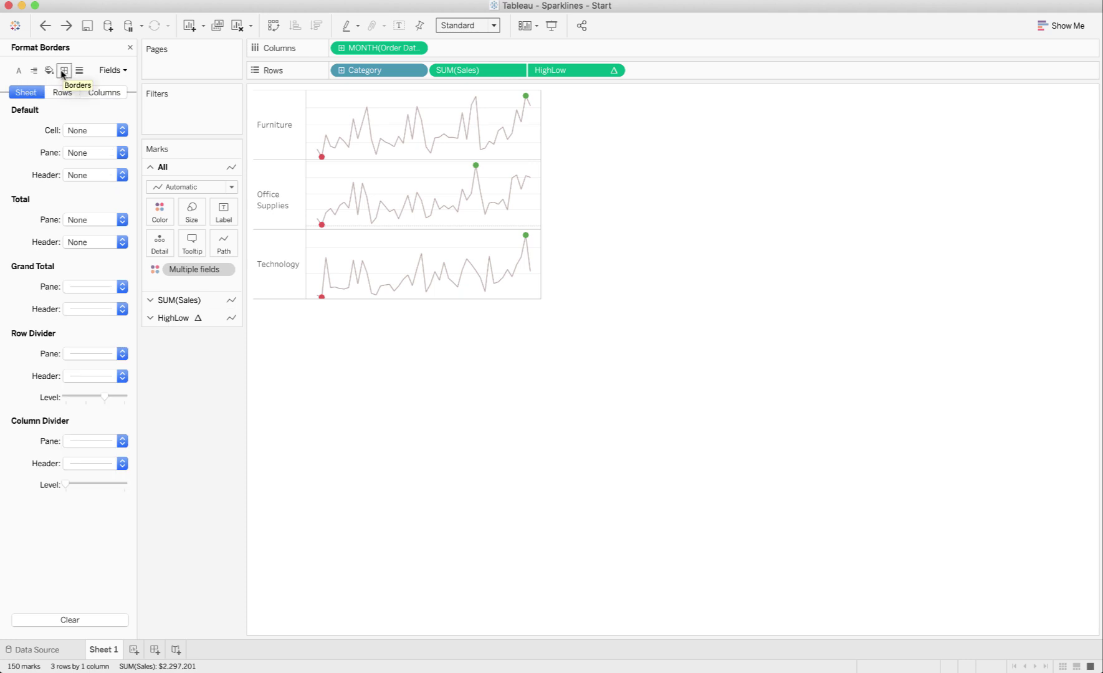
left_click(78, 71)
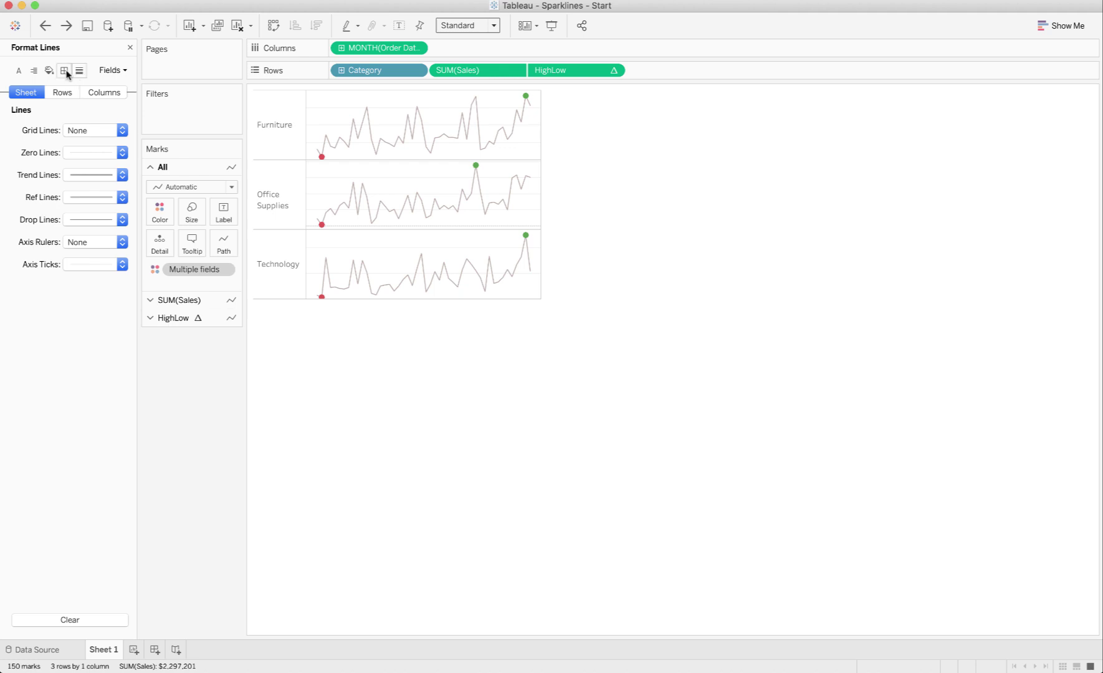
left_click(65, 71)
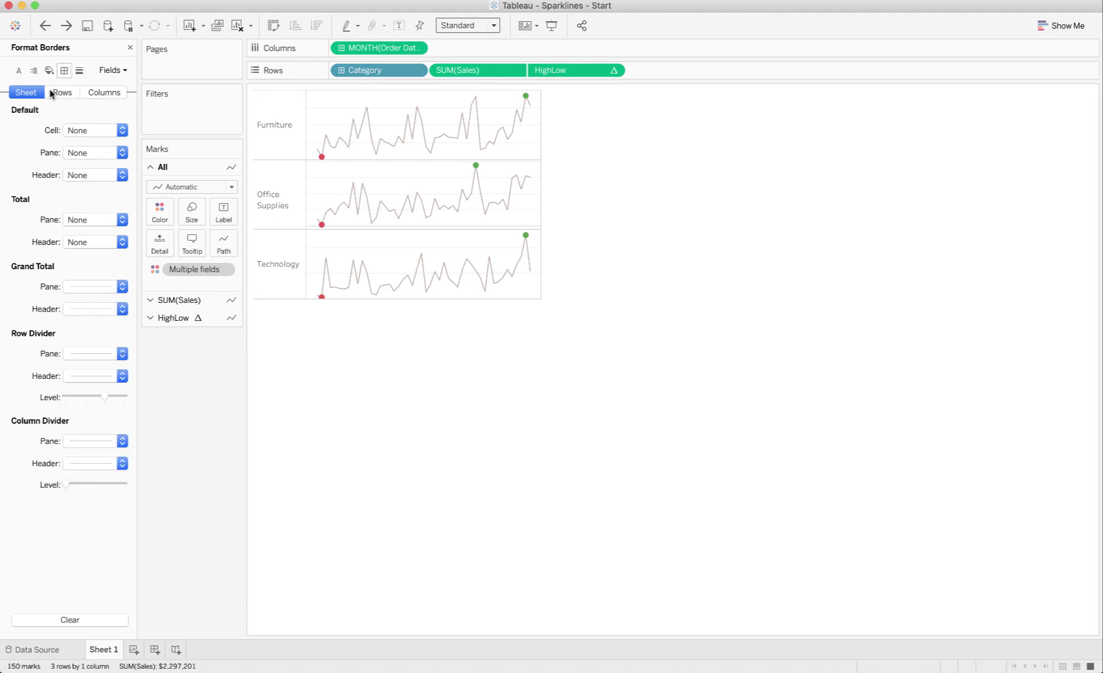
left_click(81, 354)
left_click(85, 373)
left_click(40, 439)
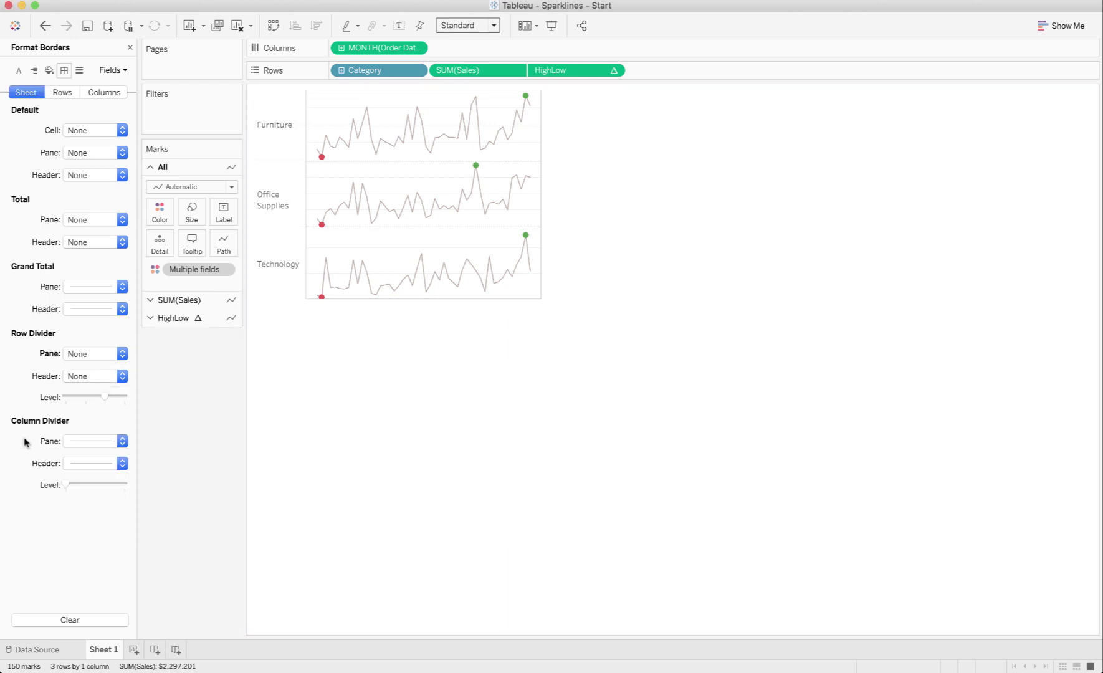
left_click(81, 441)
left_click(81, 461)
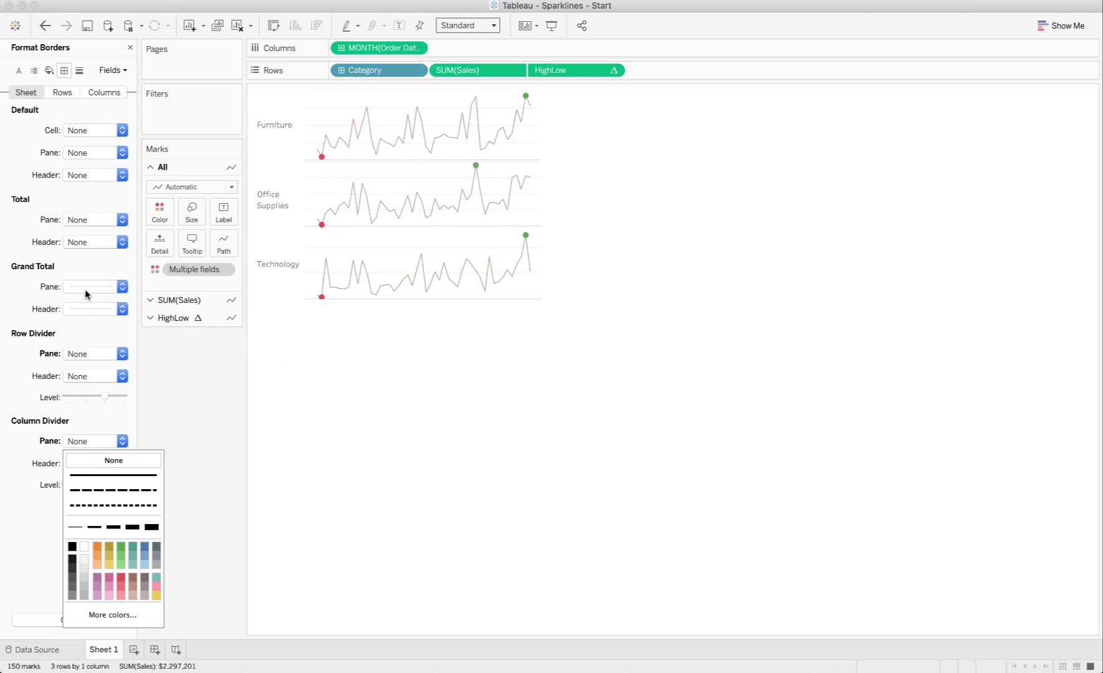
left_click(124, 440)
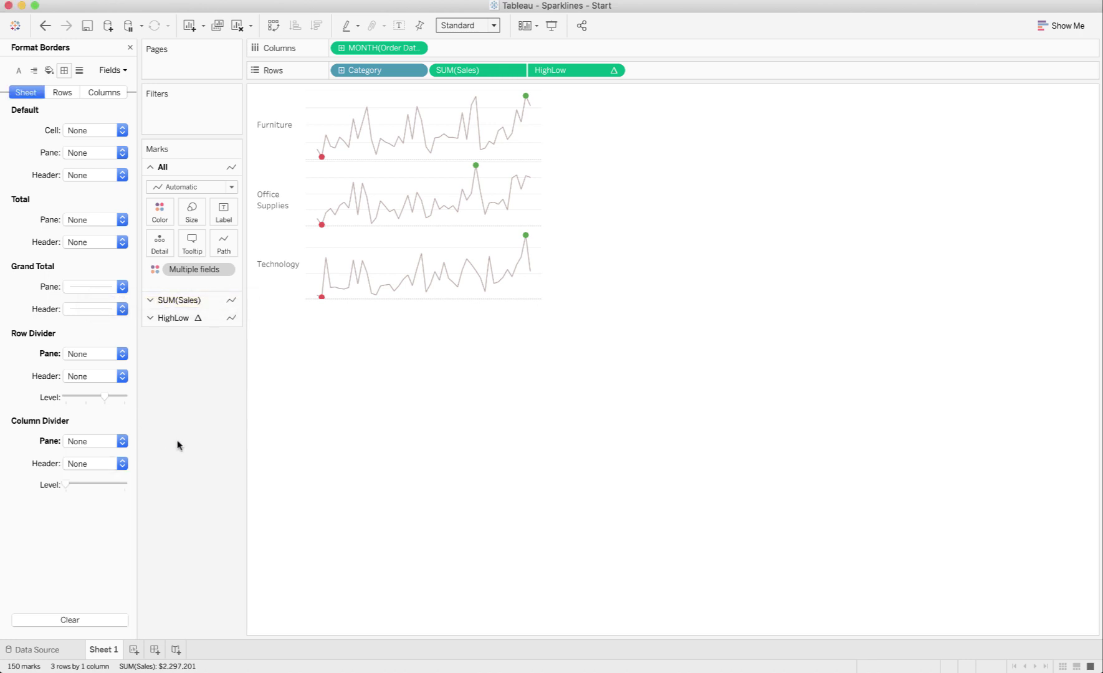
Step: On the Sheet lines, set Zero, Reference, Drop and Trend Lines to None
left_click(79, 71)
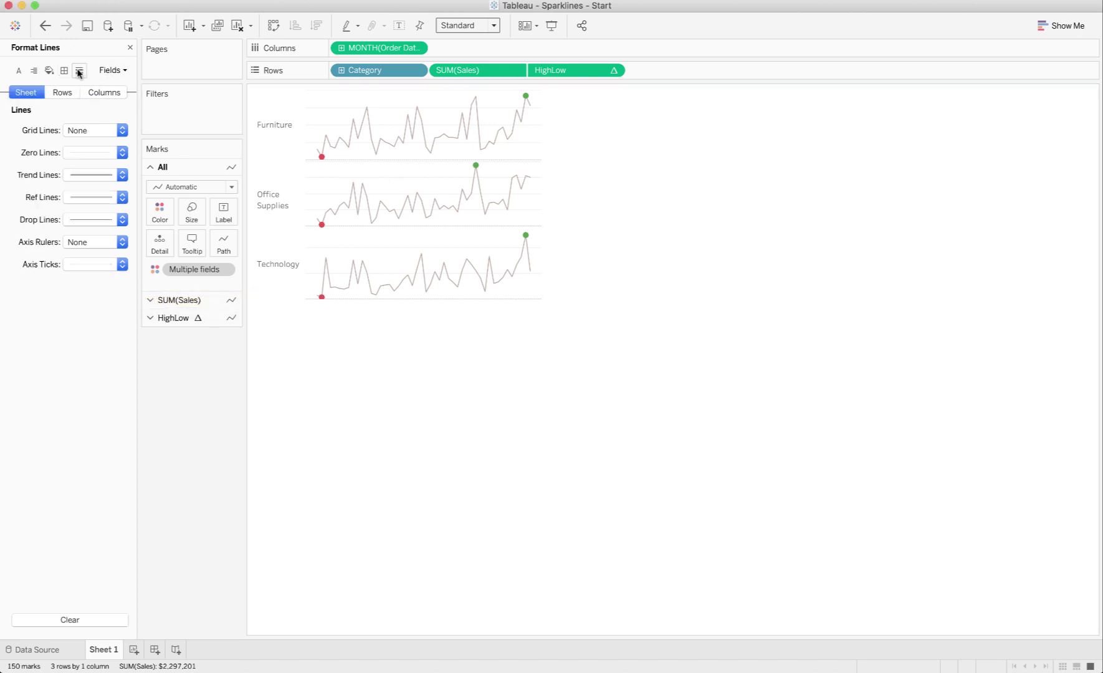
left_click(79, 150)
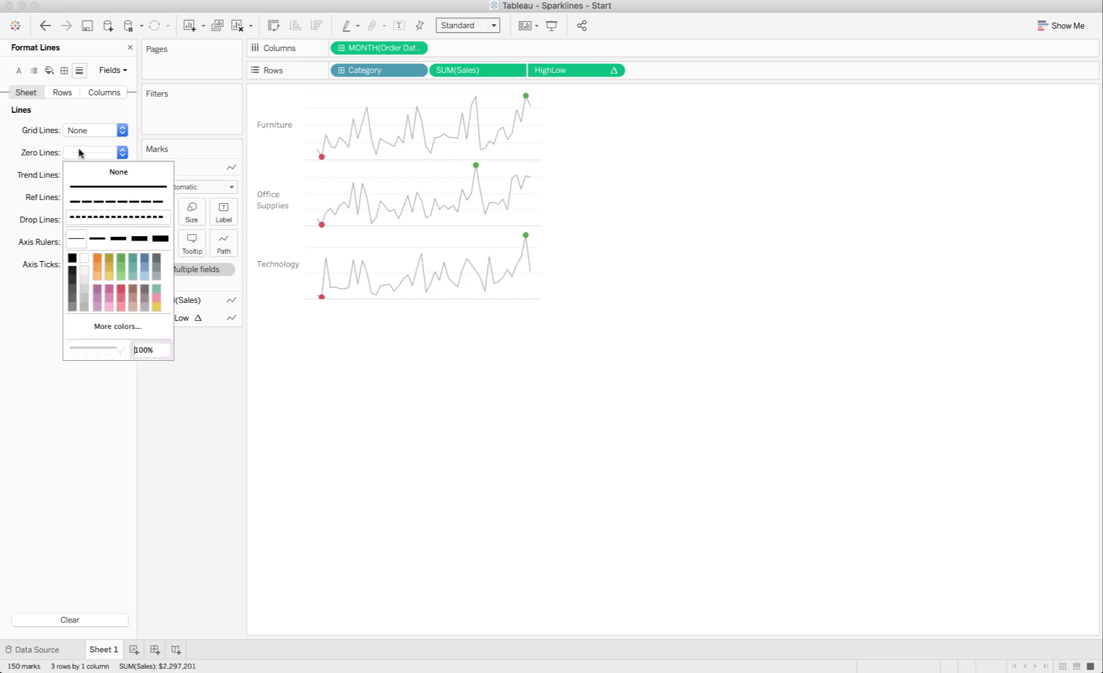
left_click(17, 350)
left_click(88, 197)
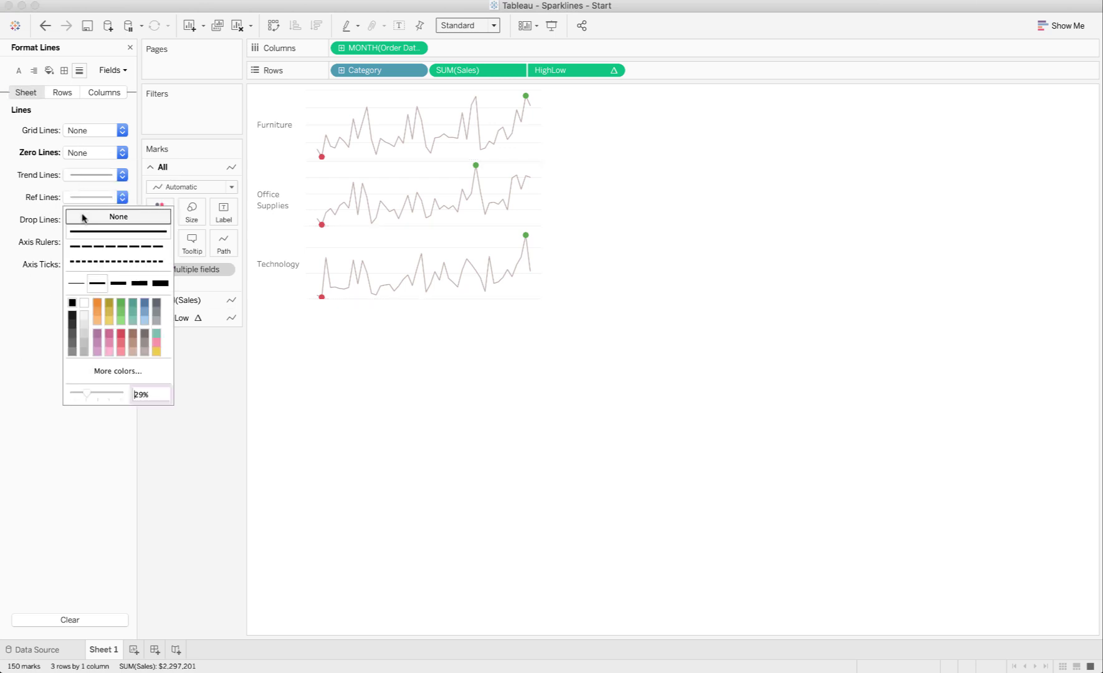
left_click(81, 216)
left_click(35, 329)
left_click(98, 221)
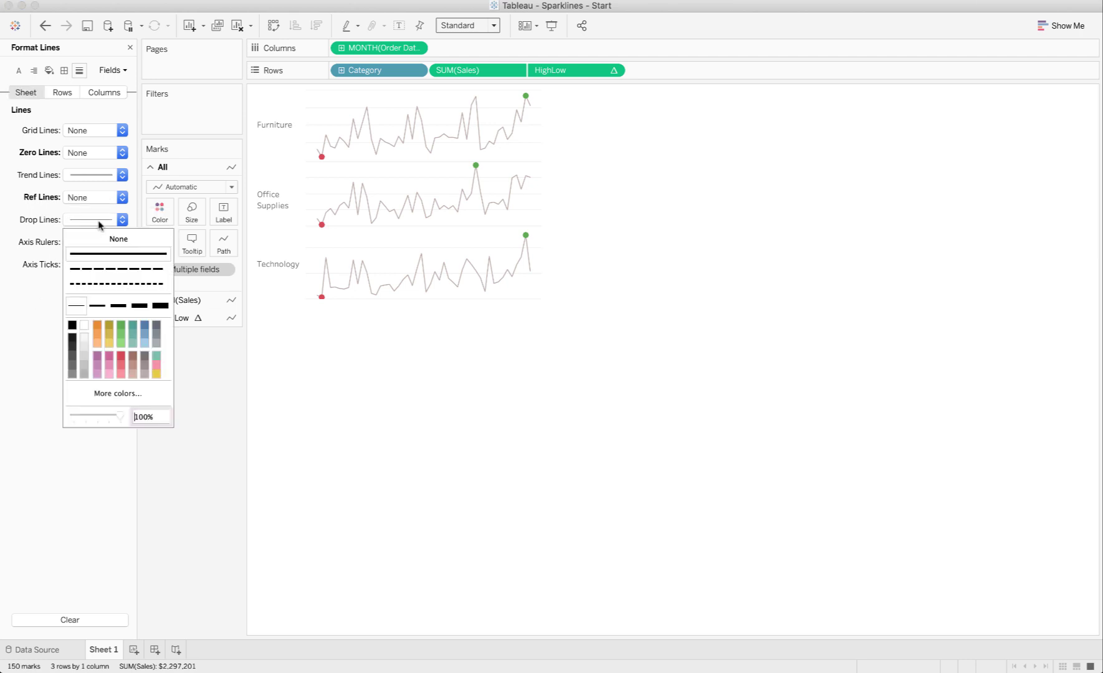
left_click(33, 345)
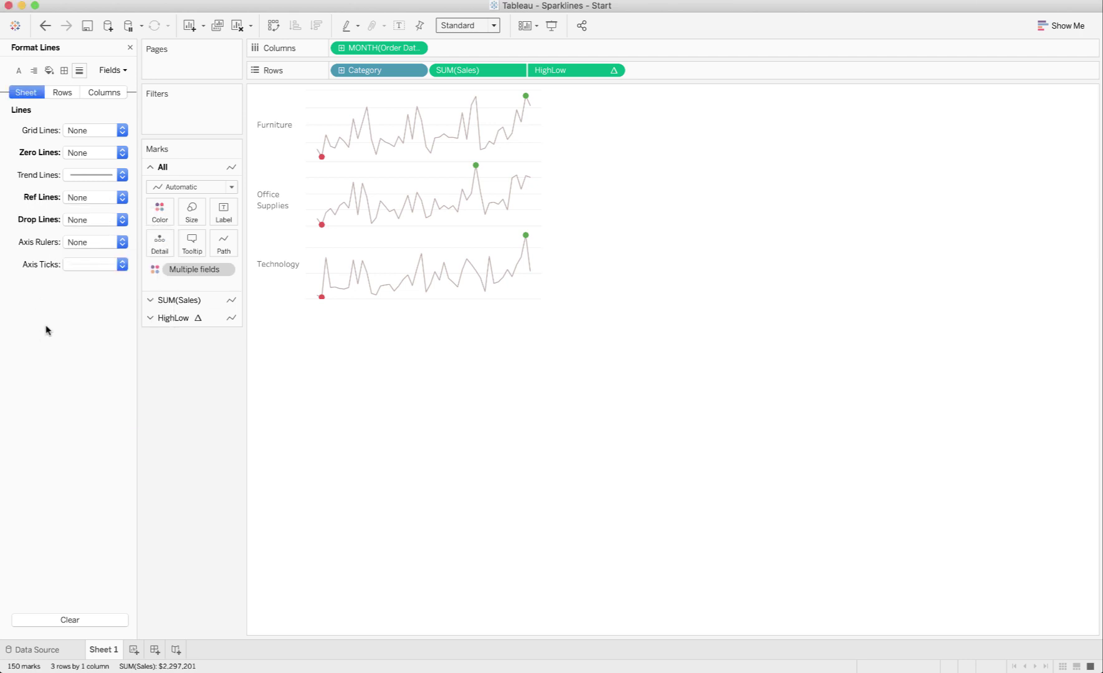
left_click(101, 170)
left_click(100, 194)
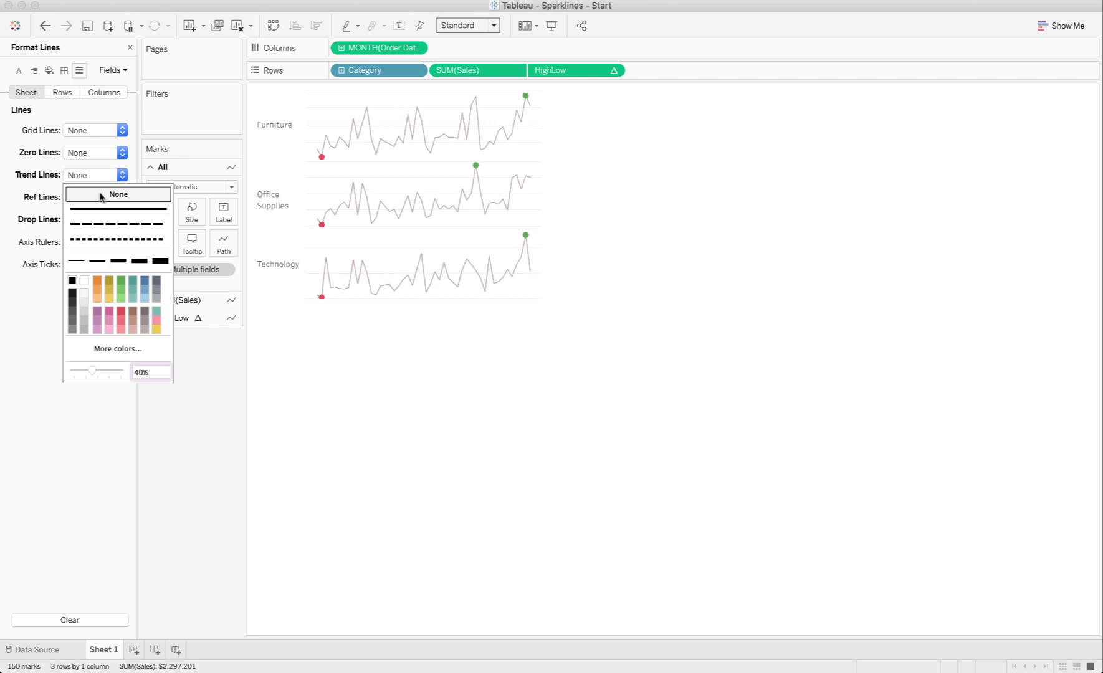
left_click(52, 347)
Step: On Rows lines, set Axis Ticks and Grid Lines to None
left_click(70, 94)
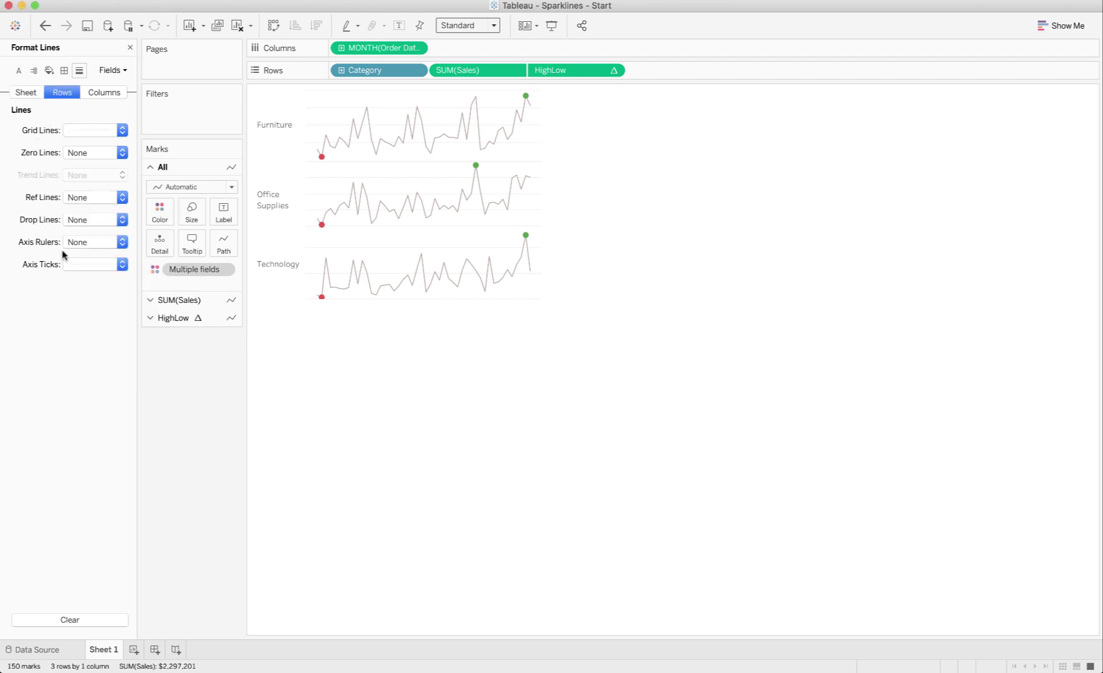
left_click(80, 268)
left_click(94, 286)
left_click(88, 131)
left_click(87, 148)
left_click(85, 444)
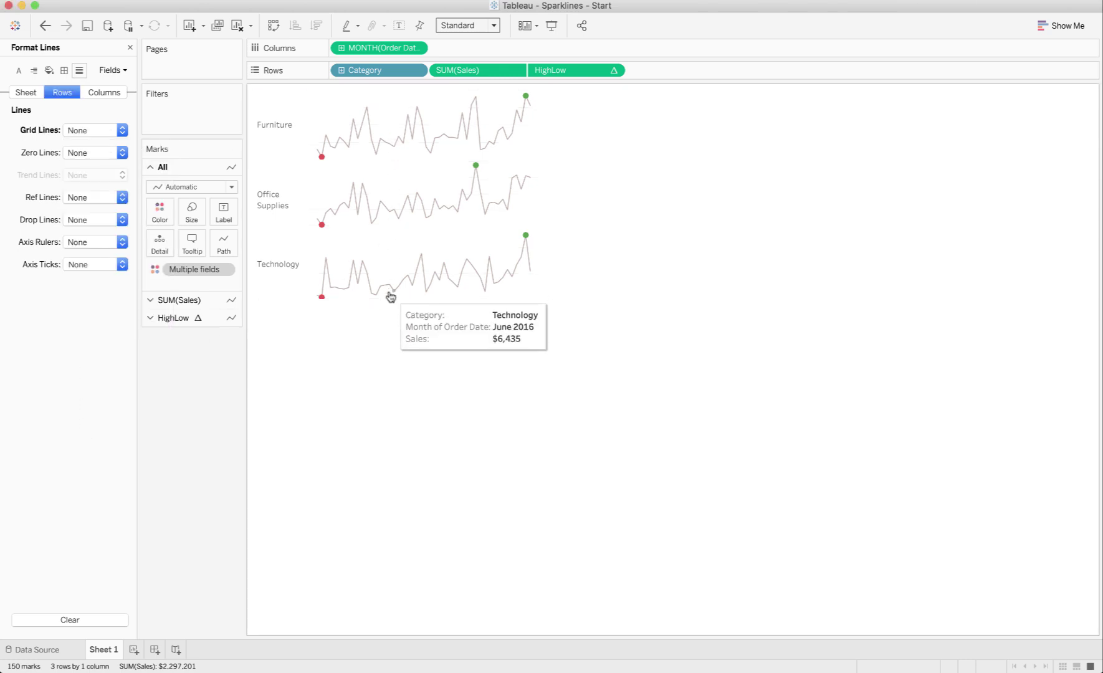
Step: Drag the Technology row's bottom border up to shrink all three category rows
left_click(273, 131)
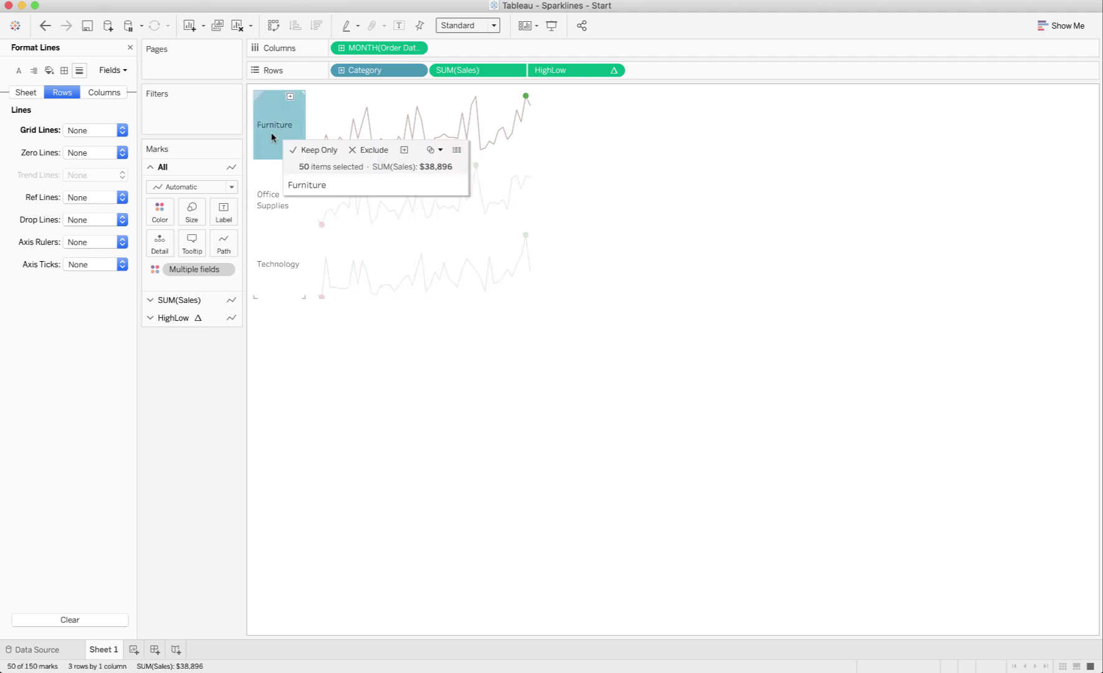
left_click(409, 327)
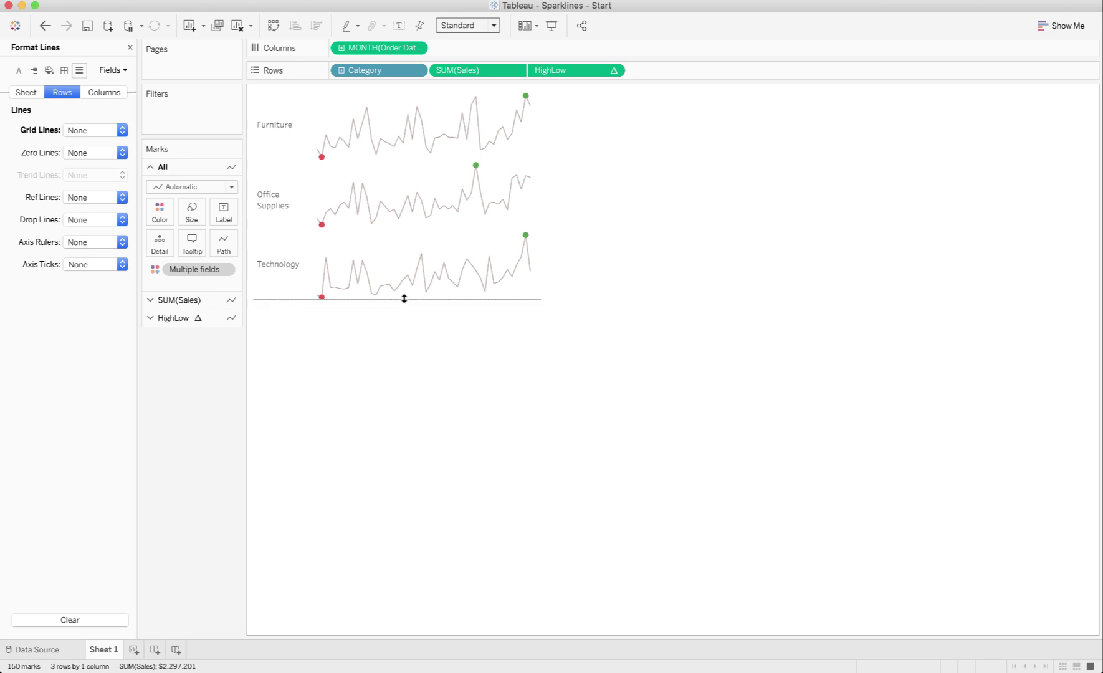
left_click_drag(404, 298, 403, 256)
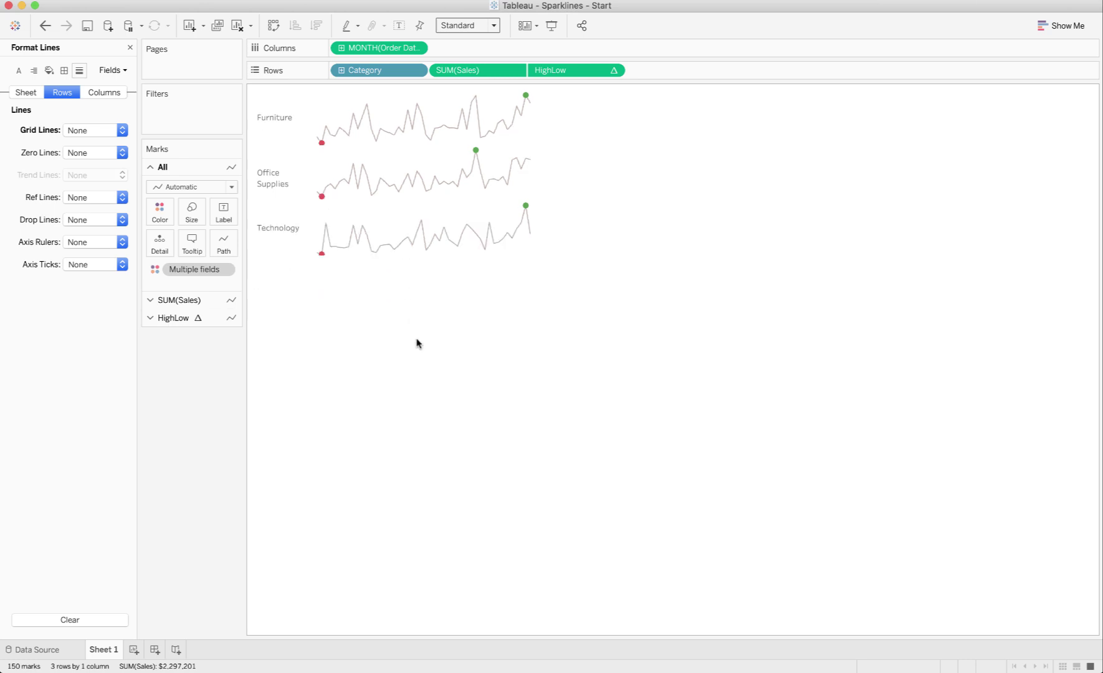